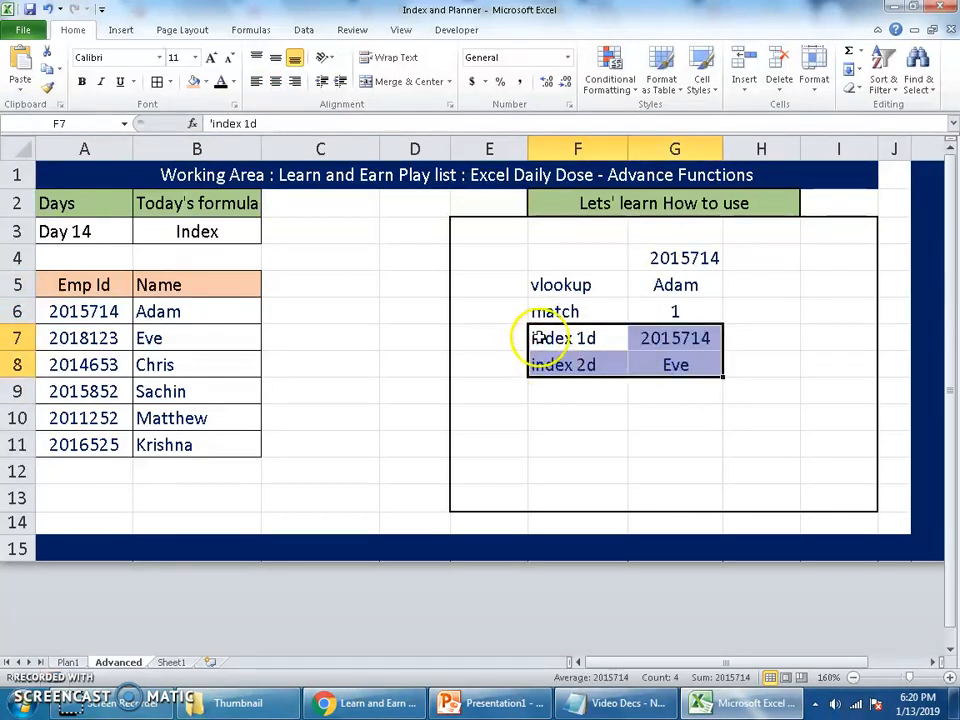
# - Examine the index labels, the lookup employee ID in G4 and the arguments of the VLOOKUP formula in G5
pyautogui.click(605, 333)
pyautogui.click(605, 361)
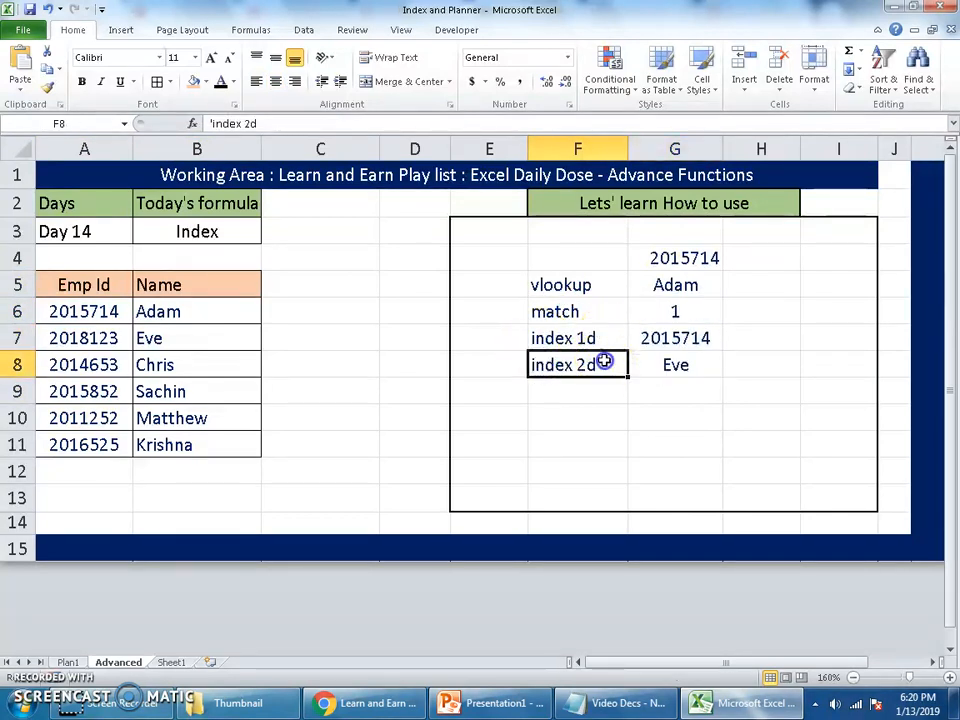
pyautogui.click(688, 256)
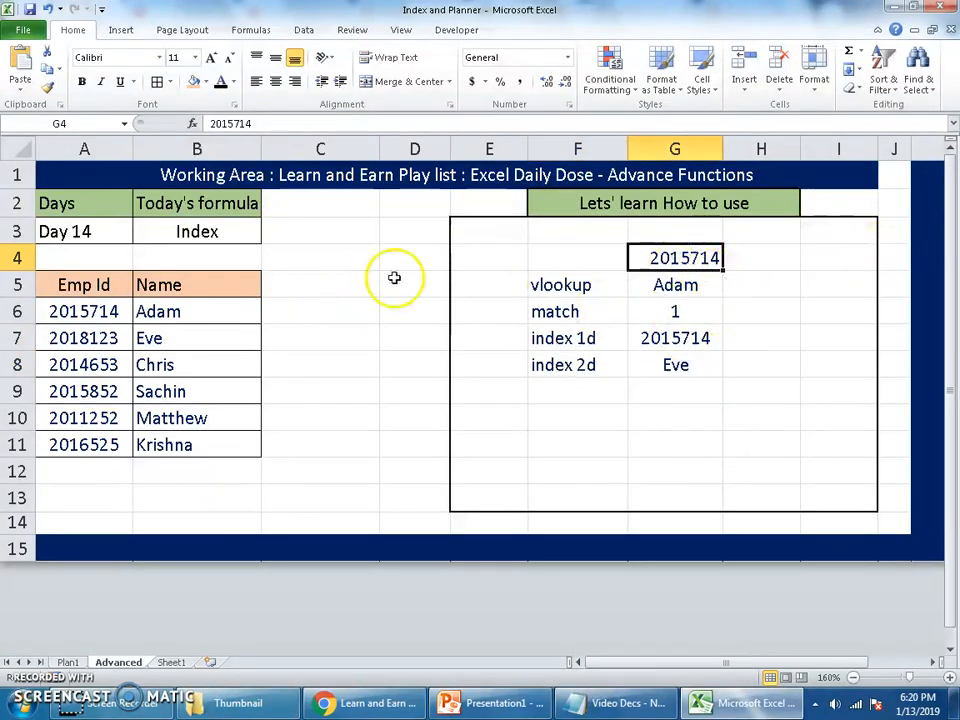
pyautogui.moveTo(100, 308); pyautogui.dragTo(197, 308)
pyautogui.click(497, 285)
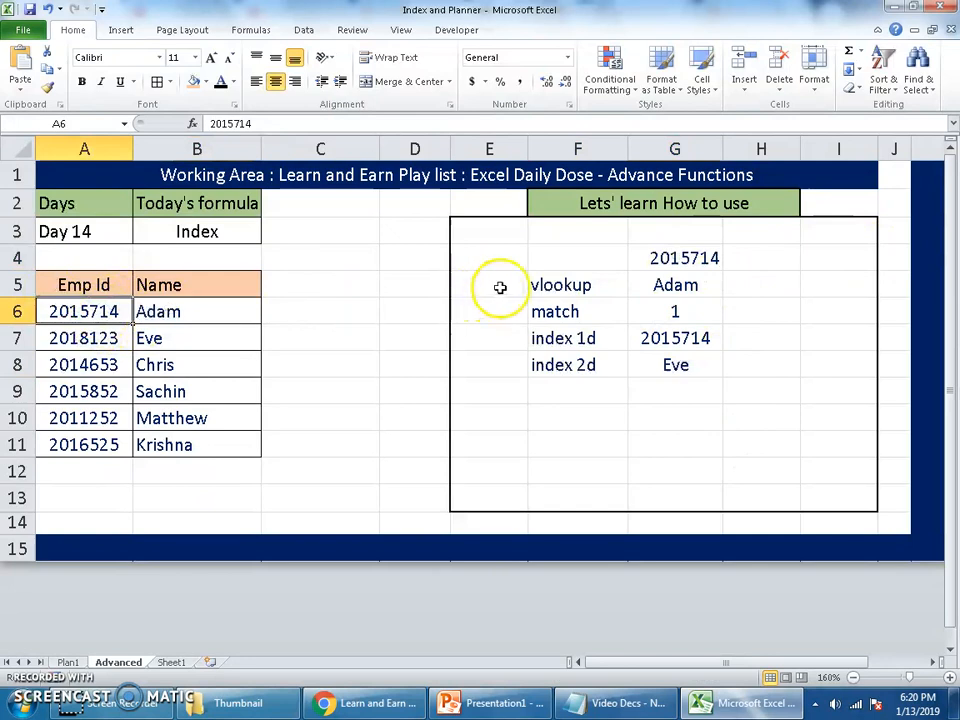
pyautogui.click(687, 258)
pyautogui.click(647, 283)
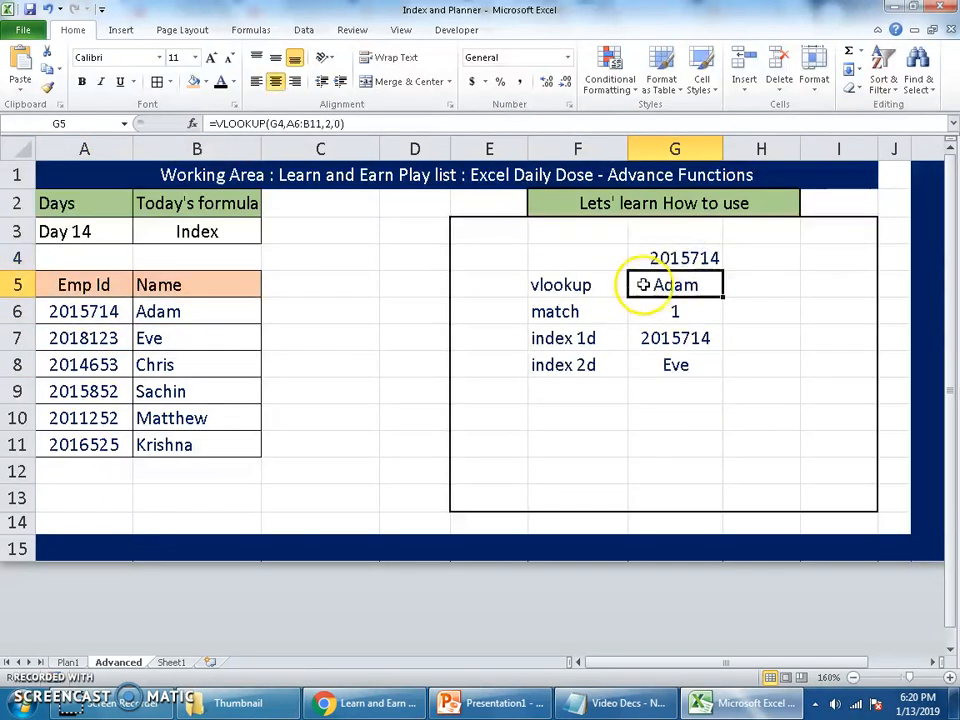
pyautogui.doubleClick(655, 284)
pyautogui.doubleClick(754, 285)
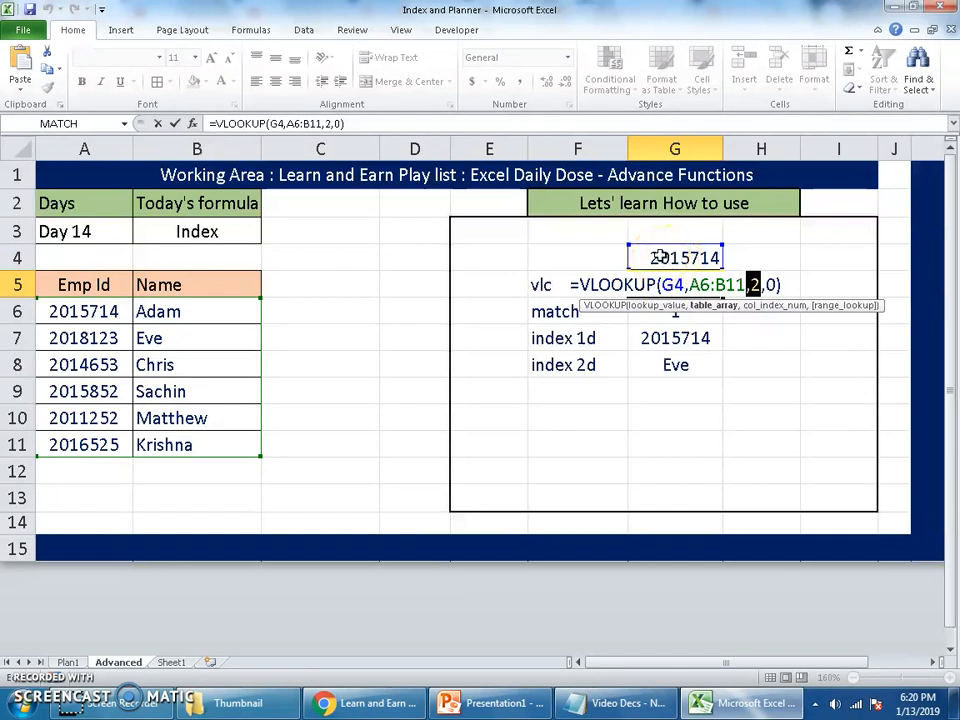
pyautogui.press('Return')
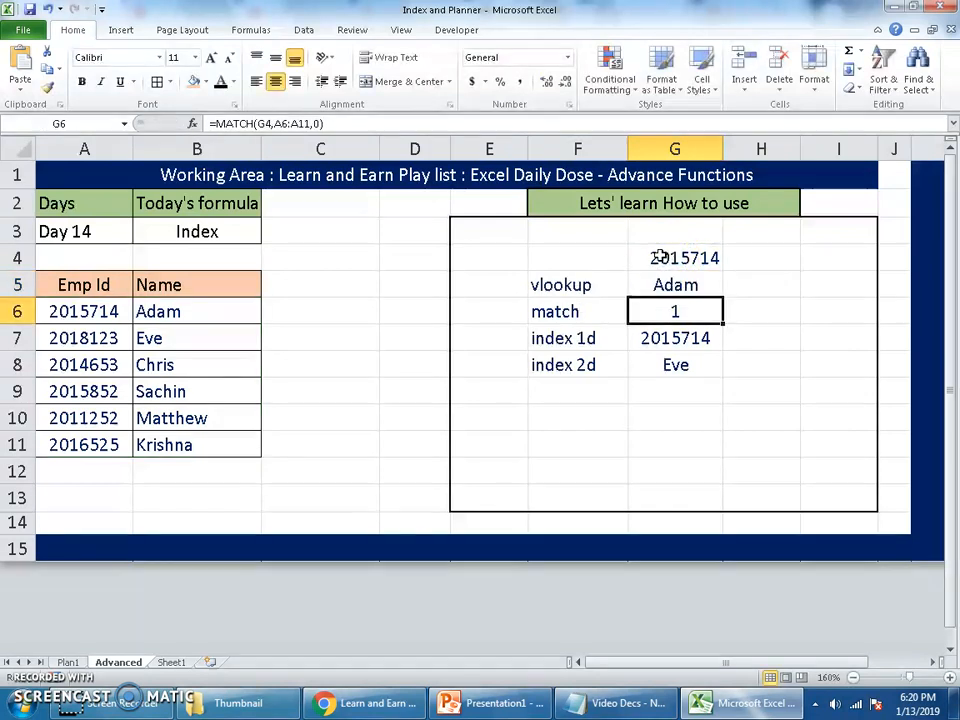
# - Examine the MATCH formula in G6 and compare it with the employee ID list in A6:A11
pyautogui.doubleClick(692, 313)
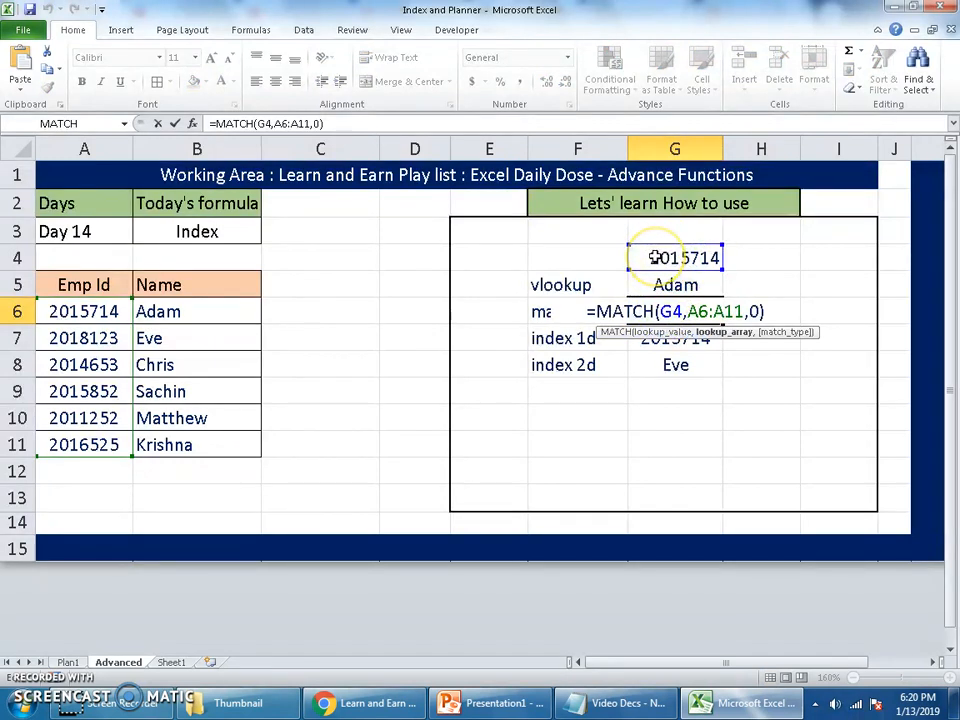
pyautogui.press('Return')
pyautogui.click(706, 307)
pyautogui.moveTo(84, 311); pyautogui.dragTo(90, 445)
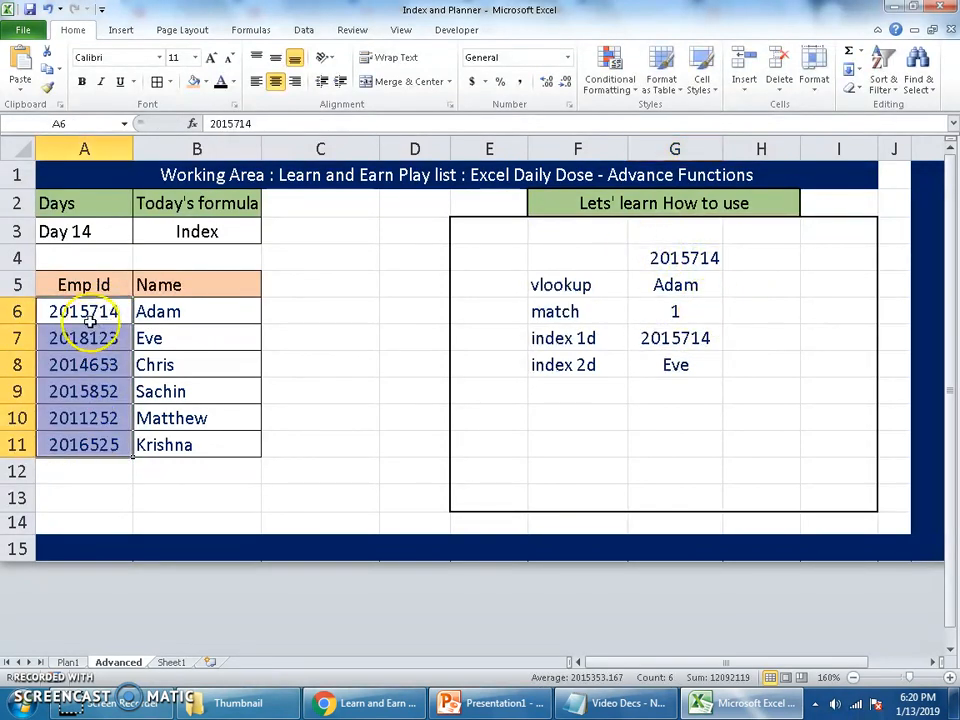
pyautogui.click(105, 311)
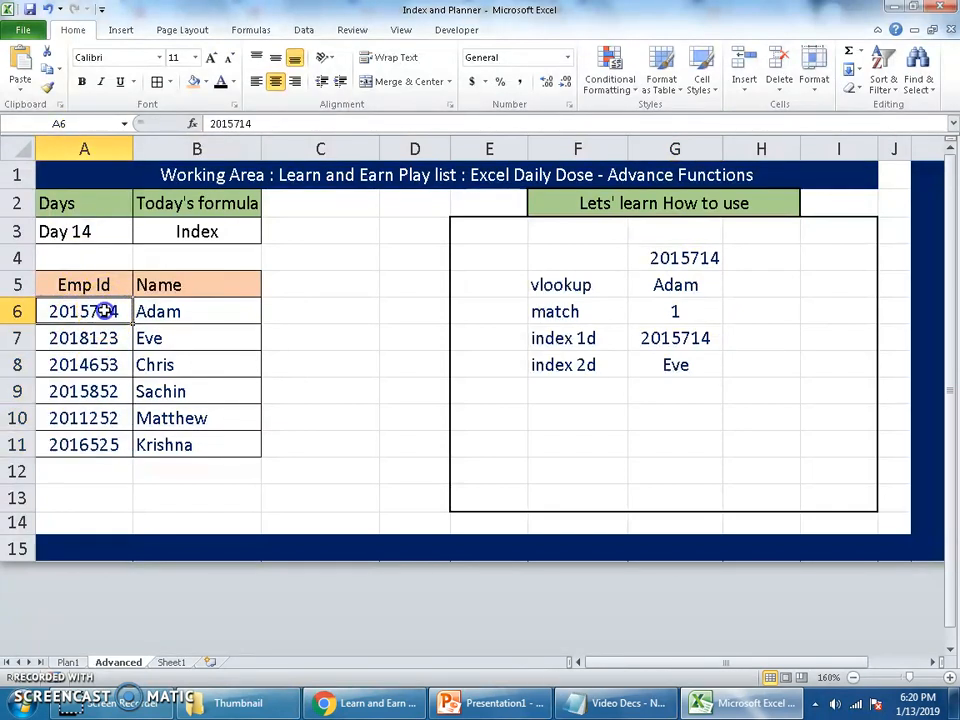
# - Clear the existing INDEX formulas from G7:G8
pyautogui.click(668, 337)
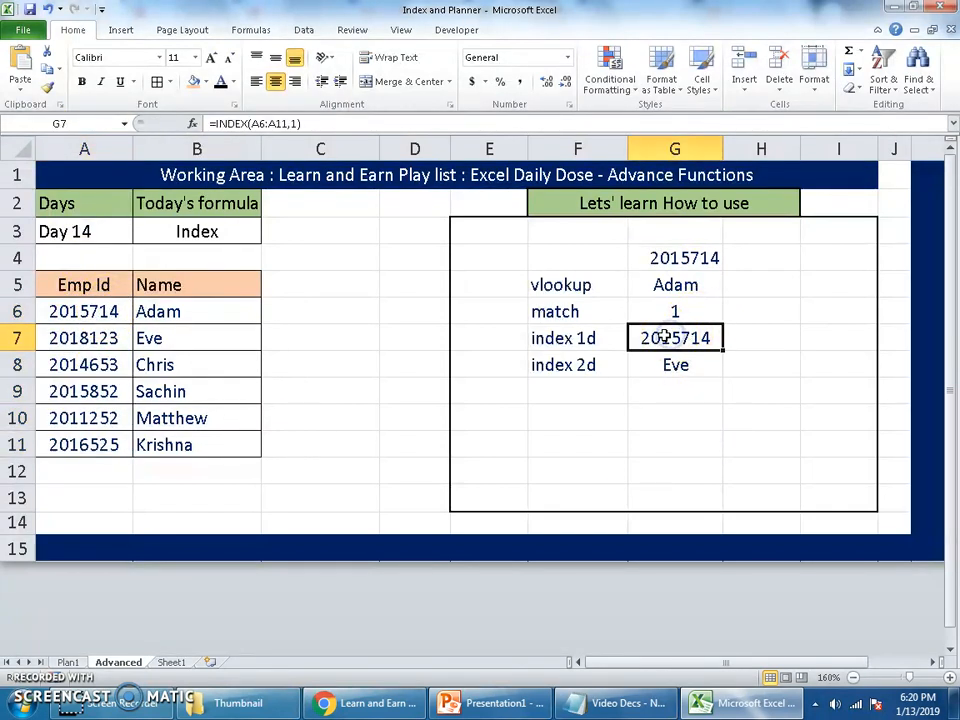
pyautogui.click(596, 336)
pyautogui.moveTo(662, 337); pyautogui.dragTo(665, 366)
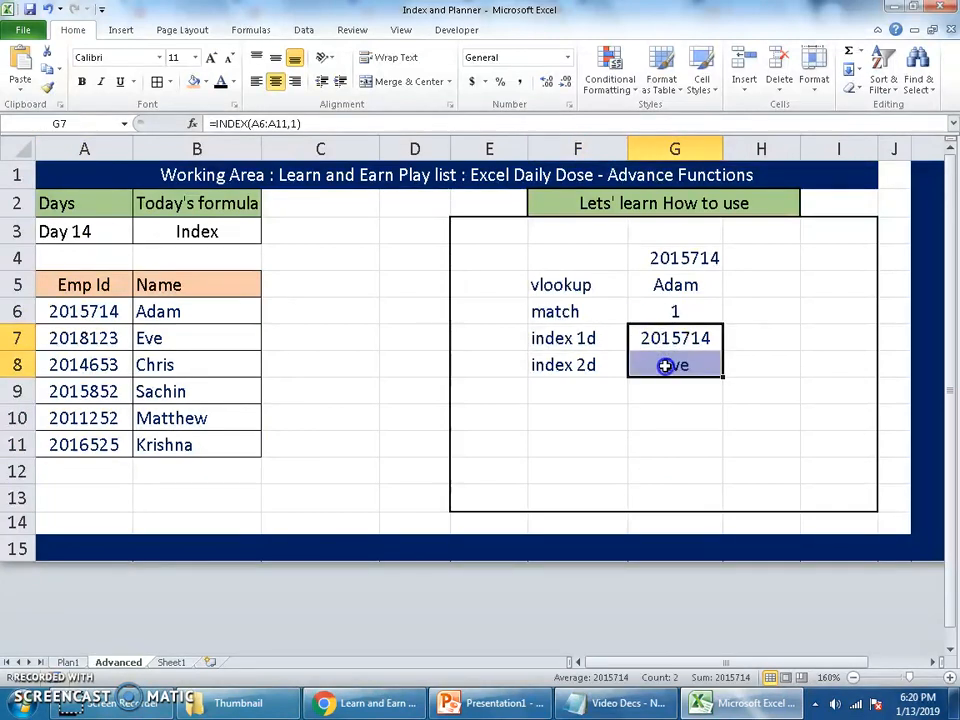
pyautogui.press('Delete')
pyautogui.hotkey('shift', 'Up')
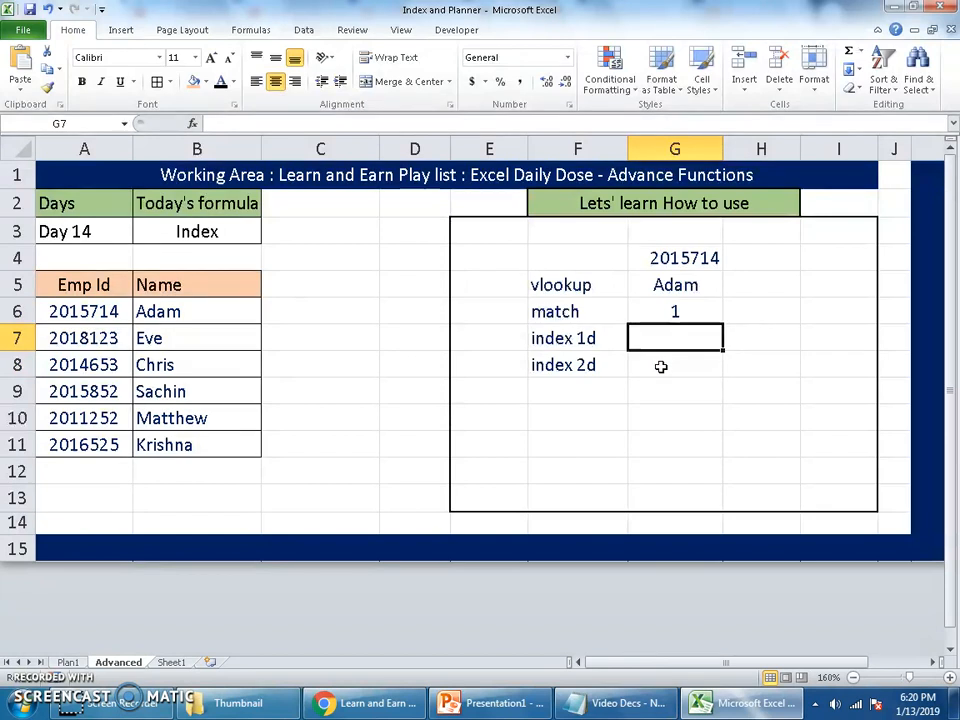
# - Enter the one-dimensional formula =INDEX(A6:A11,3) in G7 to return the third employee ID
pyautogui.write('=inde')
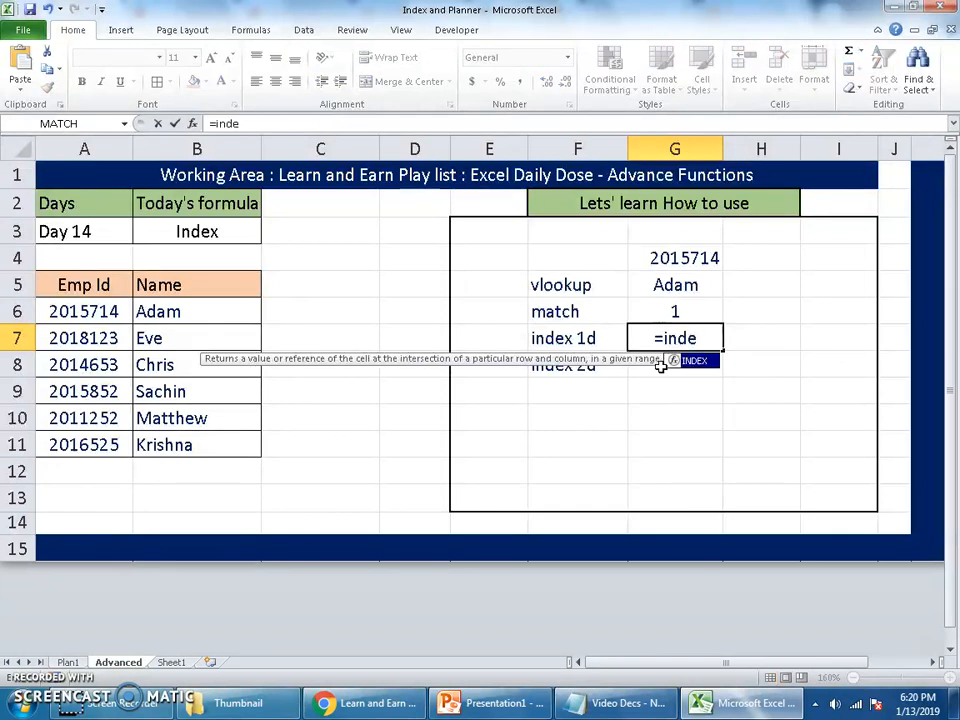
pyautogui.press('Tab')
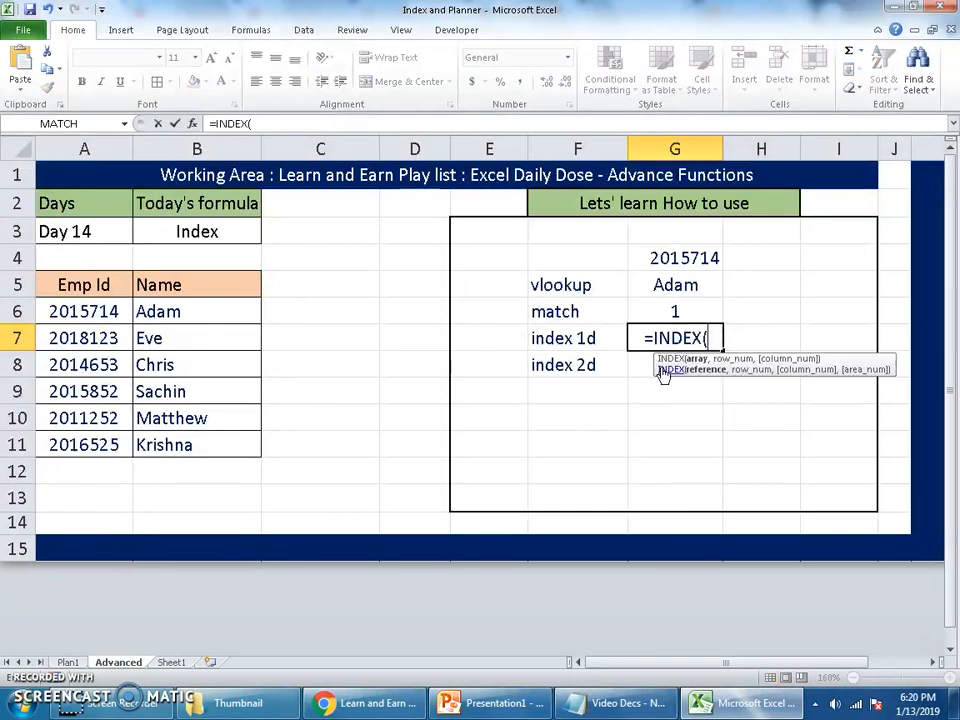
pyautogui.moveTo(107, 308); pyautogui.dragTo(113, 453)
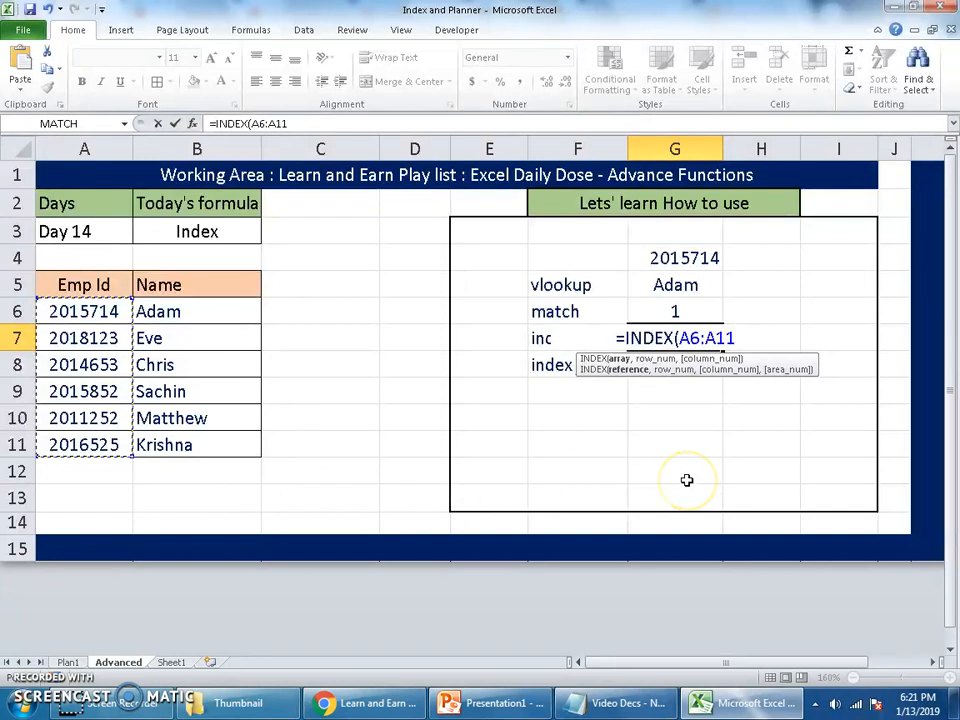
pyautogui.write(',')
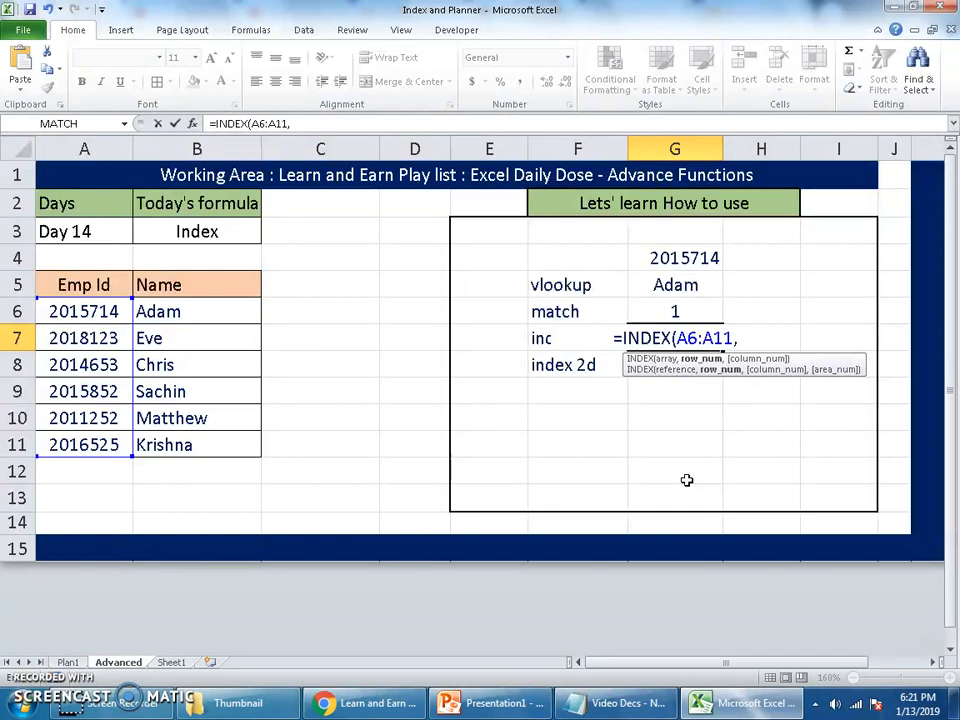
pyautogui.write('3')
pyautogui.press('Return')
pyautogui.press('Up')
# - Highlight the third employee ID, cell A8, with the current light orange fill
pyautogui.click(110, 365)
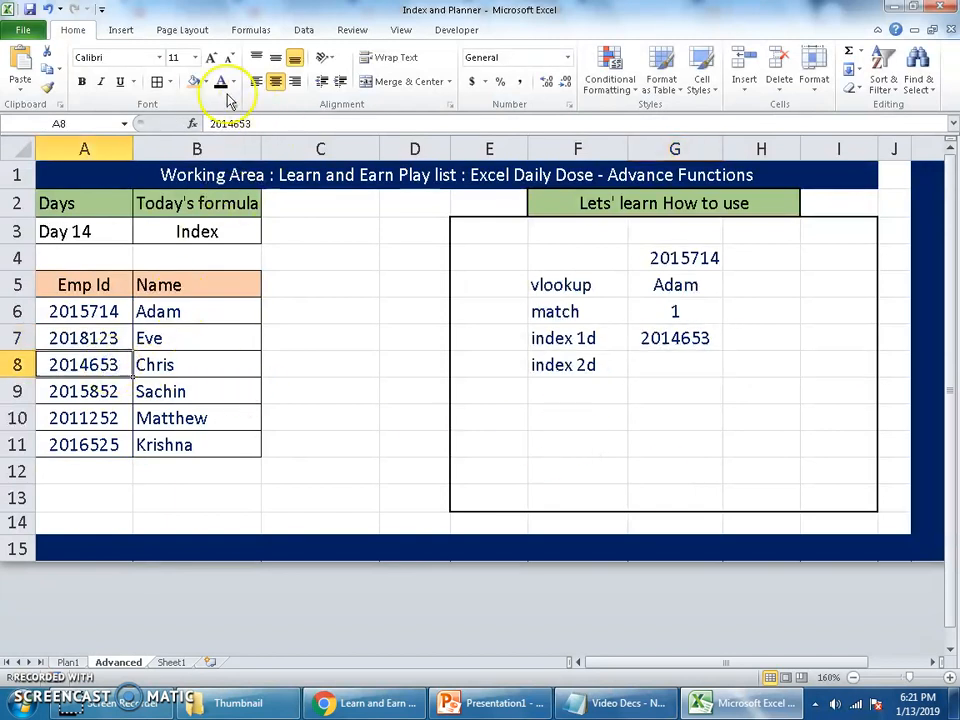
pyautogui.click(193, 81)
pyautogui.click(686, 338)
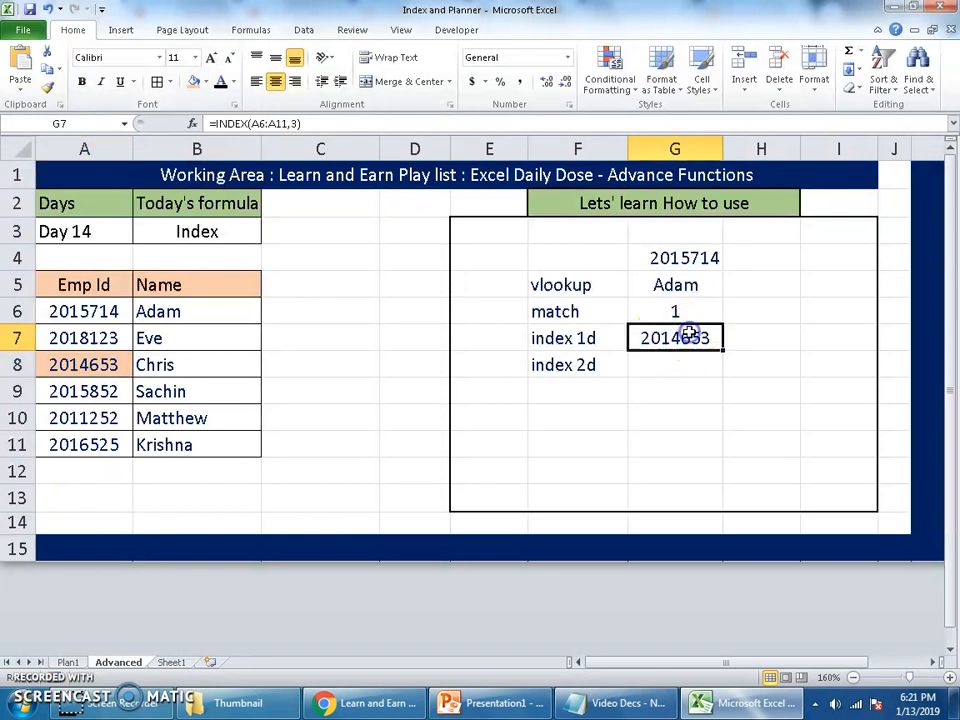
pyautogui.doubleClick(690, 338)
pyautogui.moveTo(731, 338); pyautogui.dragTo(783, 345)
pyautogui.click(783, 346)
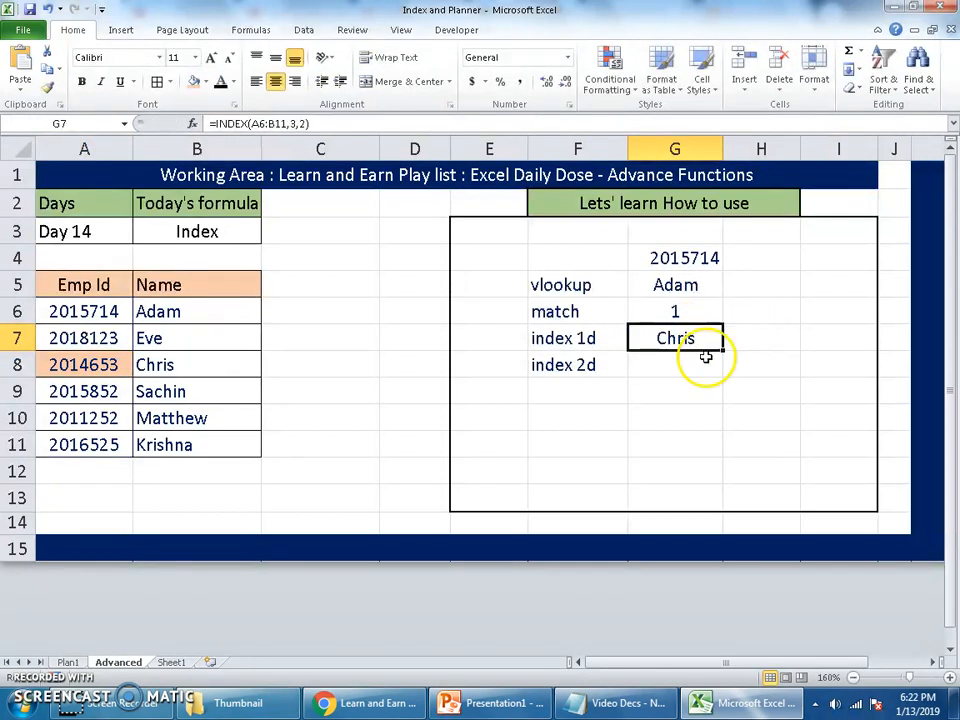
pyautogui.keyDown('ctrl'); pyautogui.click(720, 383); pyautogui.keyUp('ctrl')
pyautogui.click(690, 350)
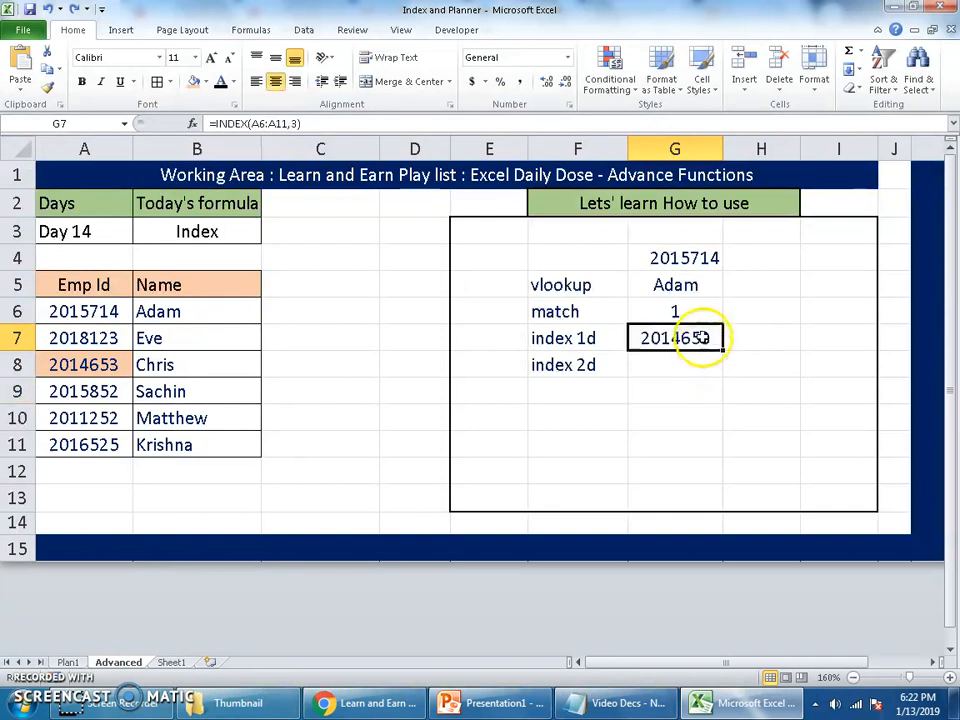
# - Examine the array and row number arguments of the INDEX formula in G7, leaving the formula as it is
pyautogui.doubleClick(703, 338)
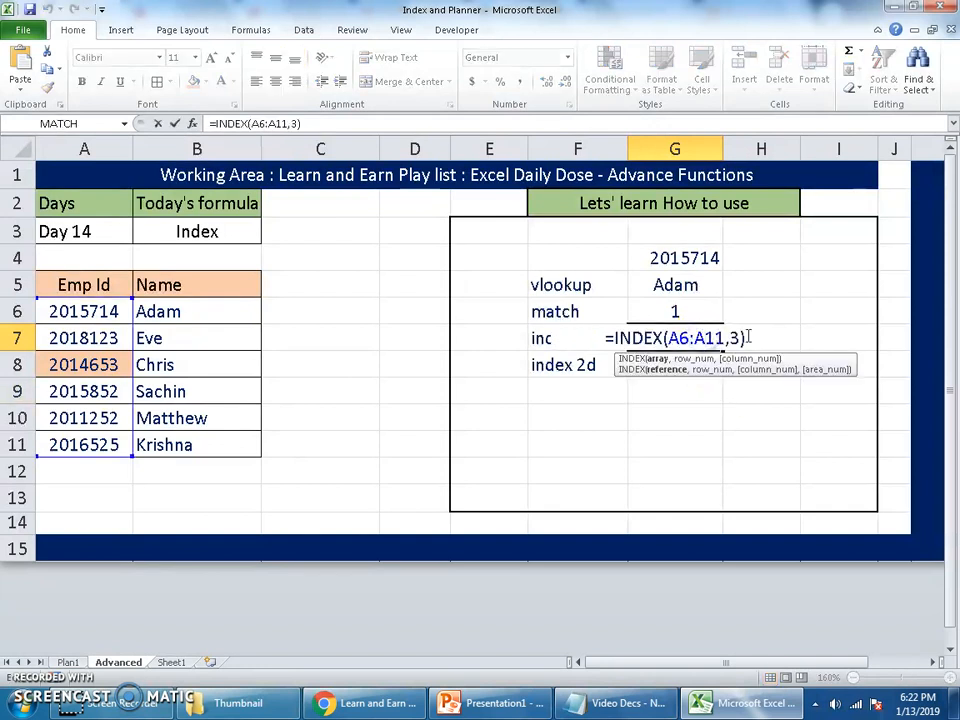
pyautogui.moveTo(726, 336); pyautogui.dragTo(748, 337)
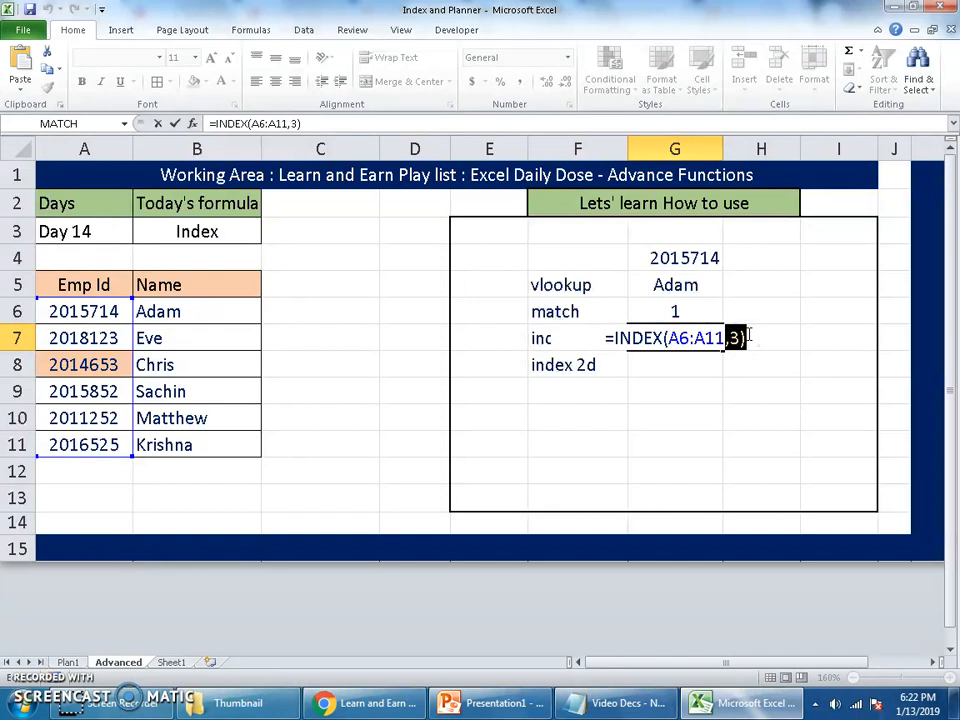
pyautogui.press('Return')
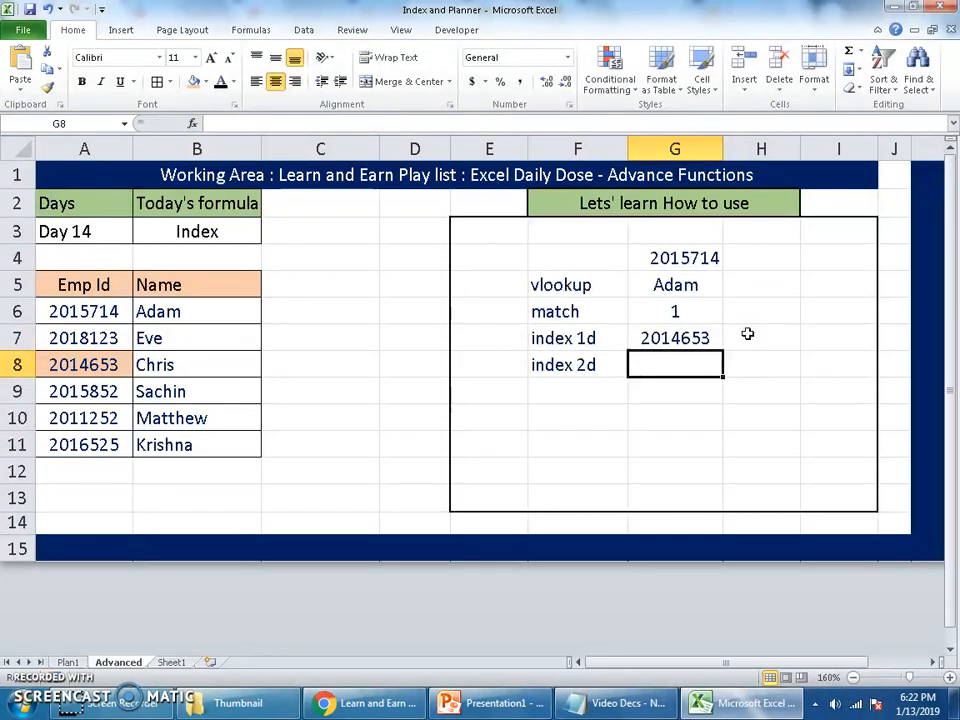
# - Enter the two-dimensional formula =INDEX(A6:B11,3,2) in G8 to return the name in row 3, column 2
pyautogui.write('=inde')
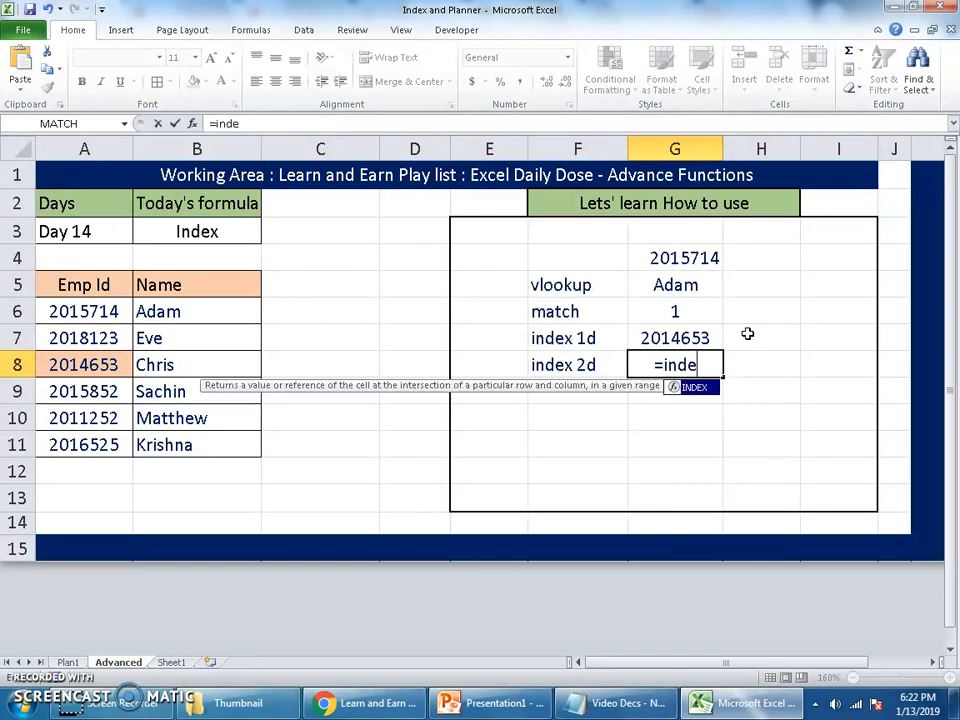
pyautogui.press('Tab')
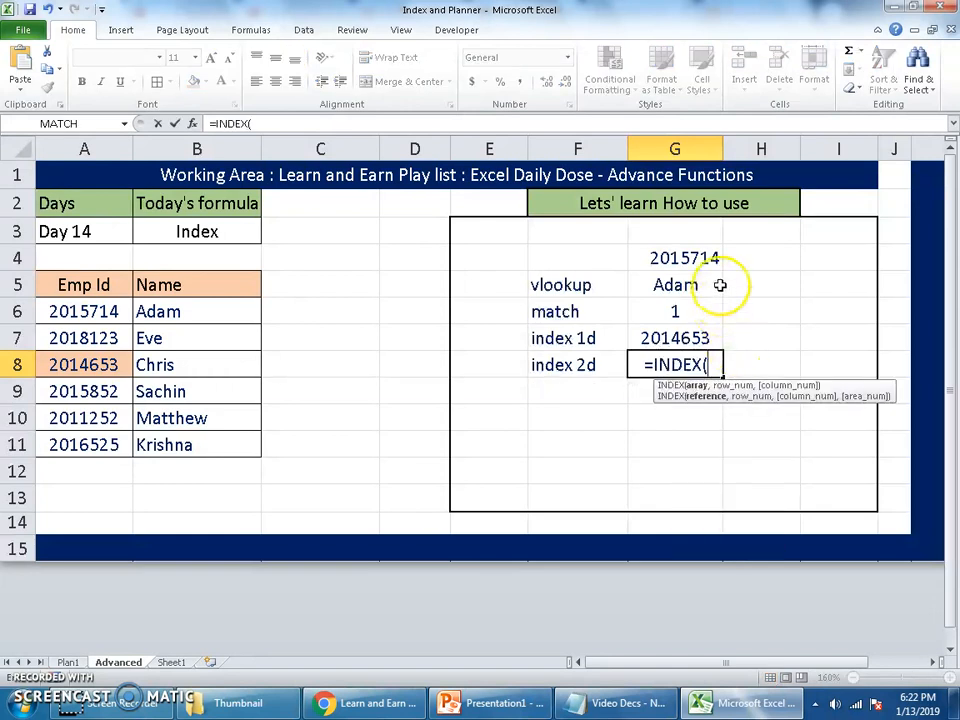
pyautogui.moveTo(88, 311); pyautogui.dragTo(257, 439)
pyautogui.write(',')
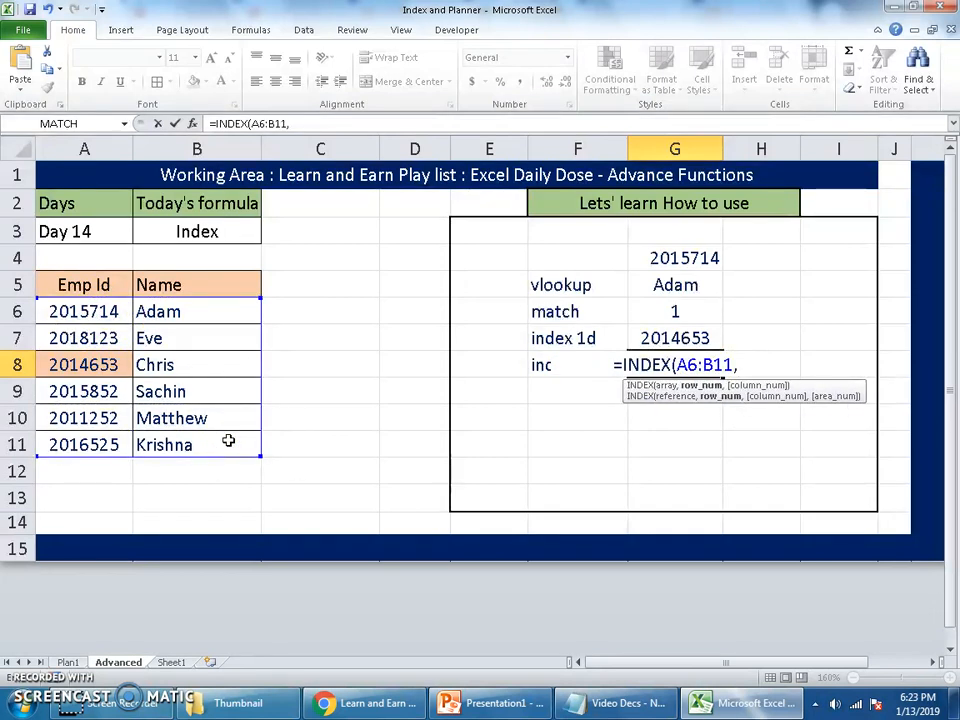
pyautogui.write('3,')
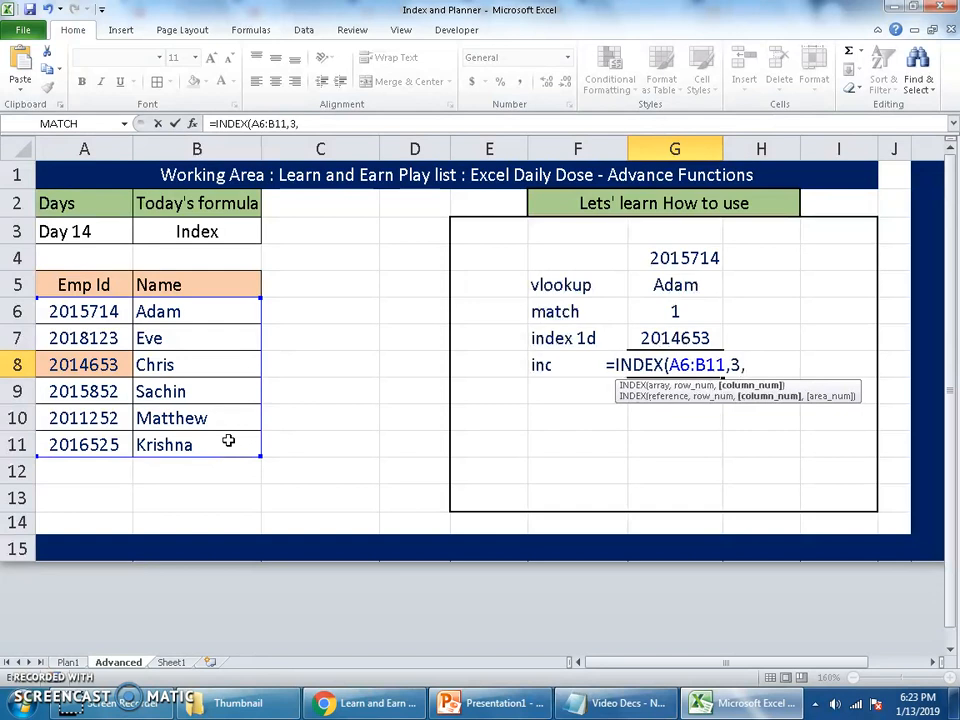
pyautogui.write('2')
pyautogui.press('Return')
pyautogui.press('Up')
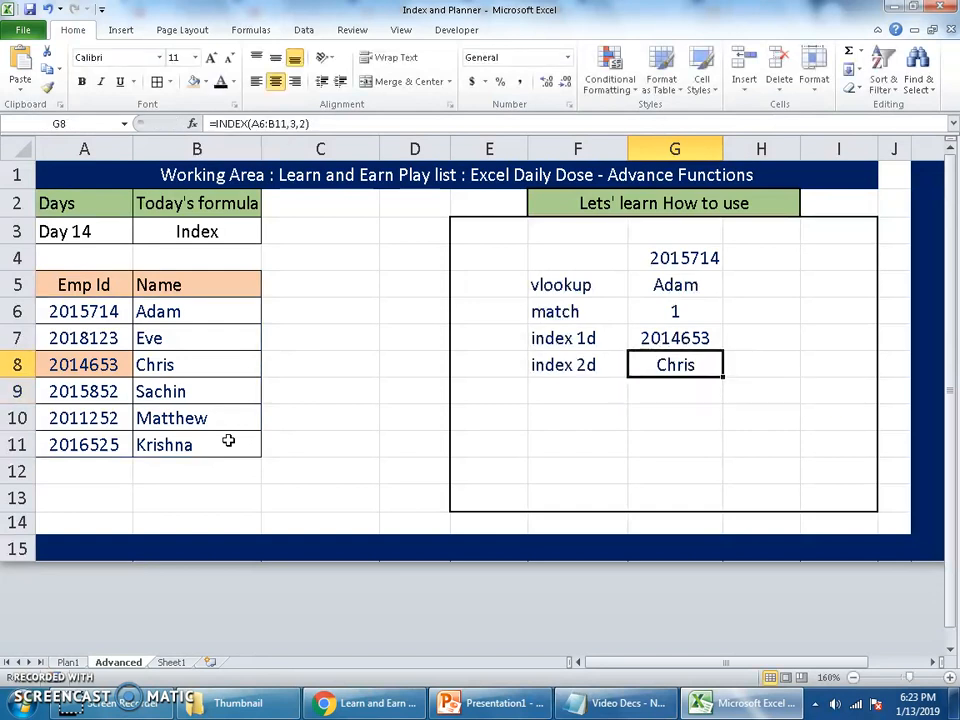
# - Trace the third row and second column of the employee table to check the INDEX result in G8
pyautogui.click(109, 364)
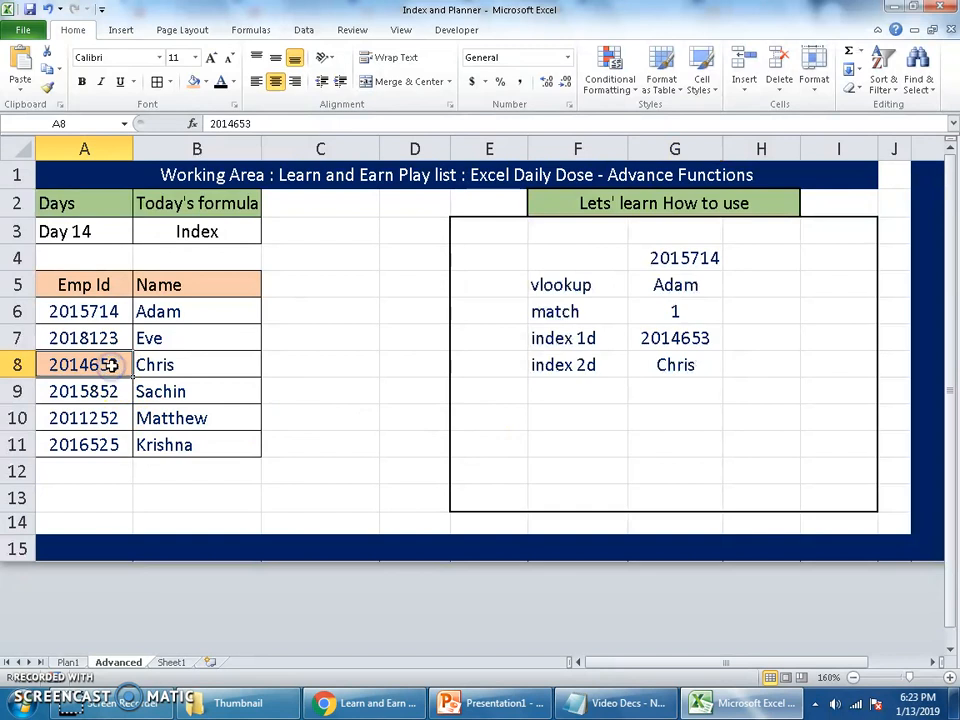
pyautogui.click(110, 311)
pyautogui.click(107, 364)
pyautogui.moveTo(107, 364); pyautogui.dragTo(199, 364)
pyautogui.press('Tab')
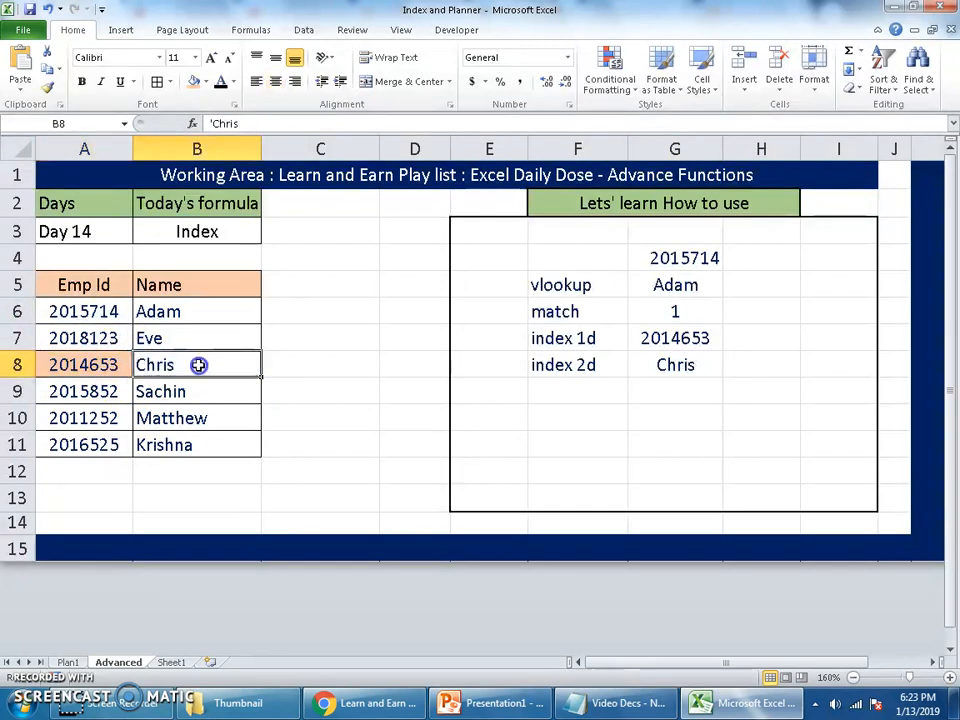
pyautogui.click(675, 364)
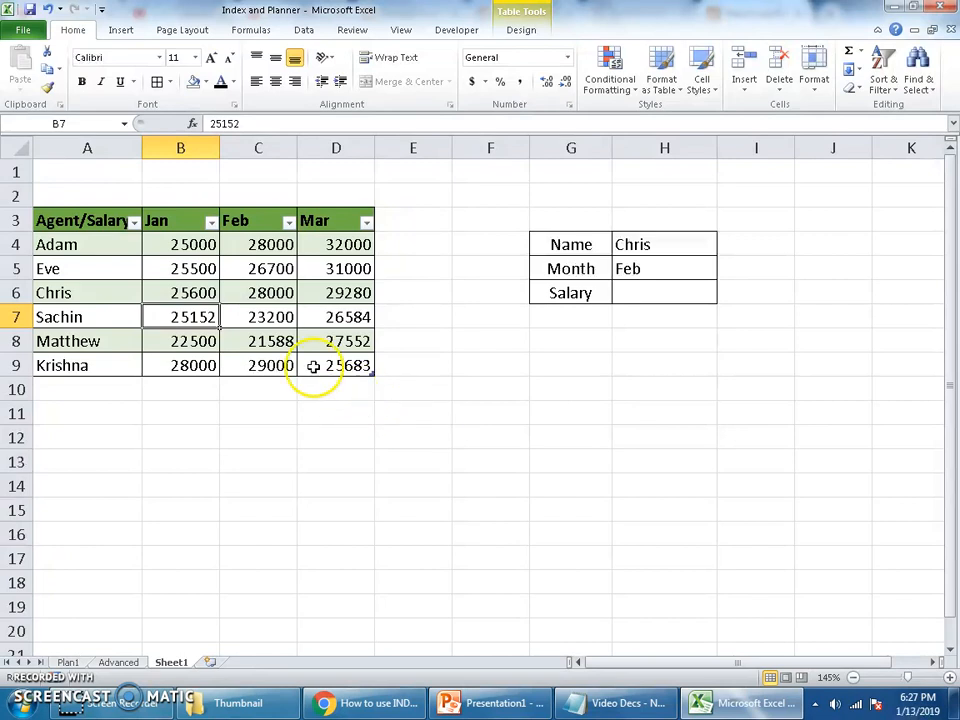
# - Examine the Name, Month and Salary lookup box in G4:H6 on Sheet1
pyautogui.moveTo(604, 251); pyautogui.dragTo(643, 302)
pyautogui.click(643, 298)
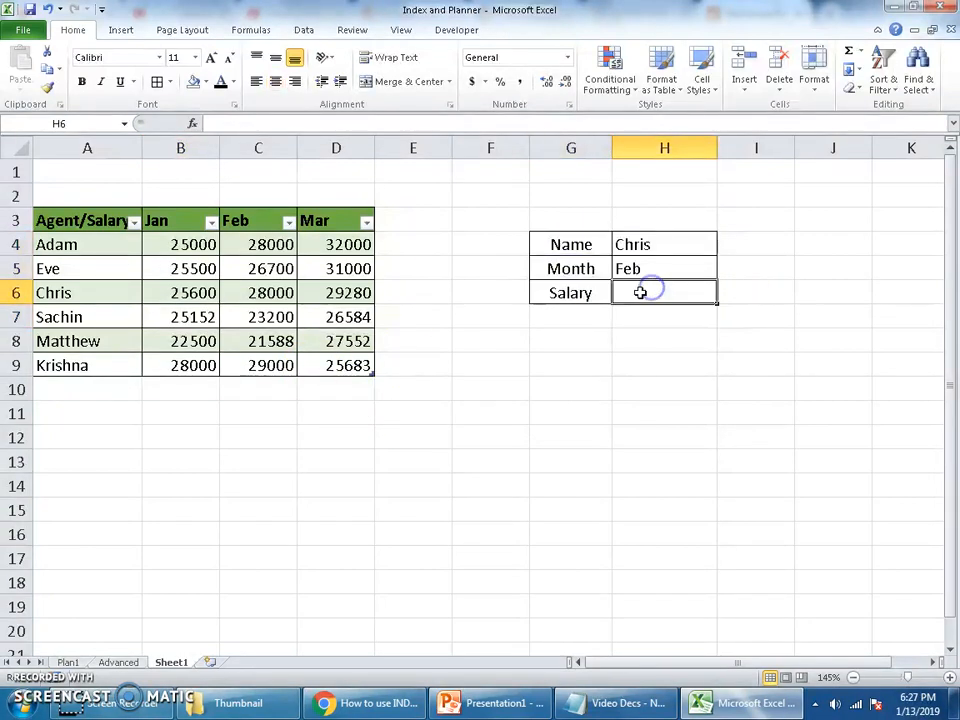
pyautogui.click(689, 242)
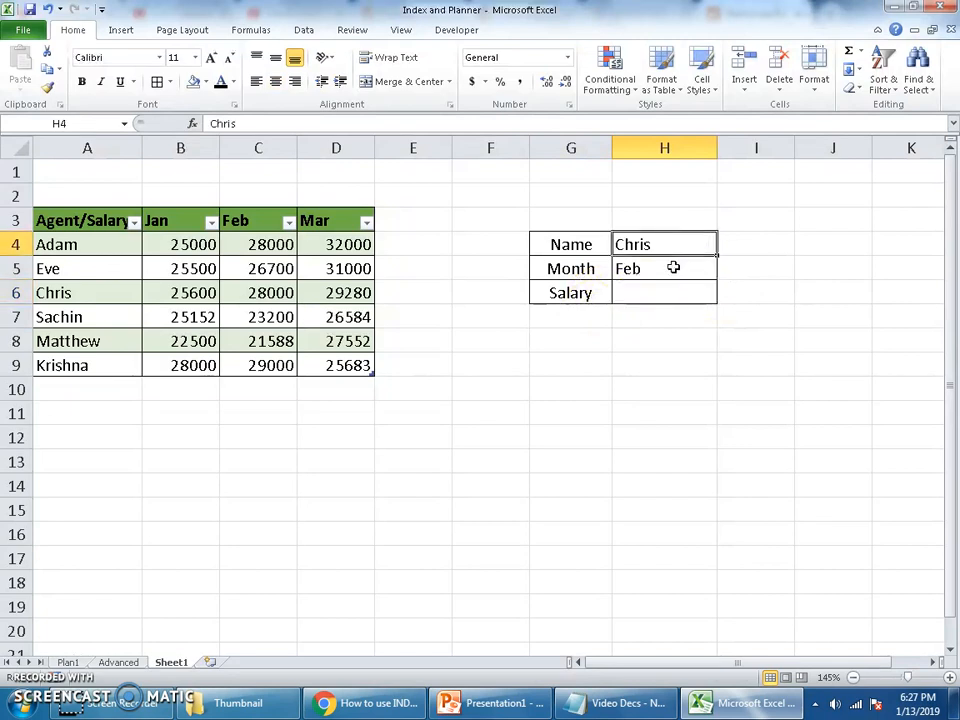
pyautogui.click(676, 260)
pyautogui.click(681, 249)
pyautogui.click(683, 271)
# - Set the lookup name in H4 to the first agent in the salary table and the month in H5 to Mar
pyautogui.click(681, 240)
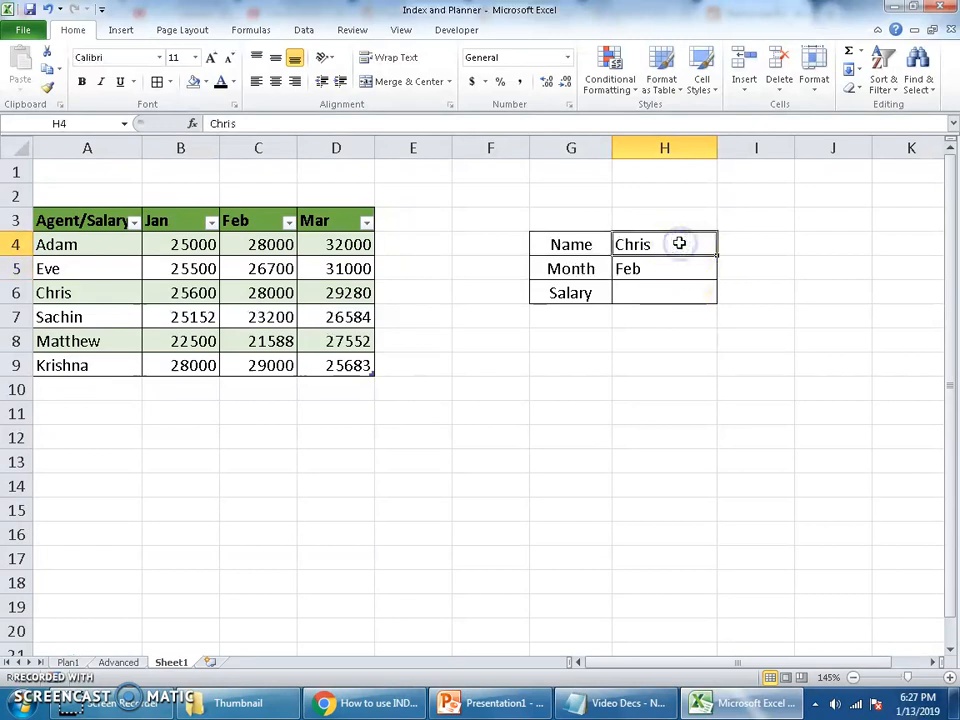
pyautogui.write('Adam')
pyautogui.press('Return')
pyautogui.write('Mar')
pyautogui.press('Return')
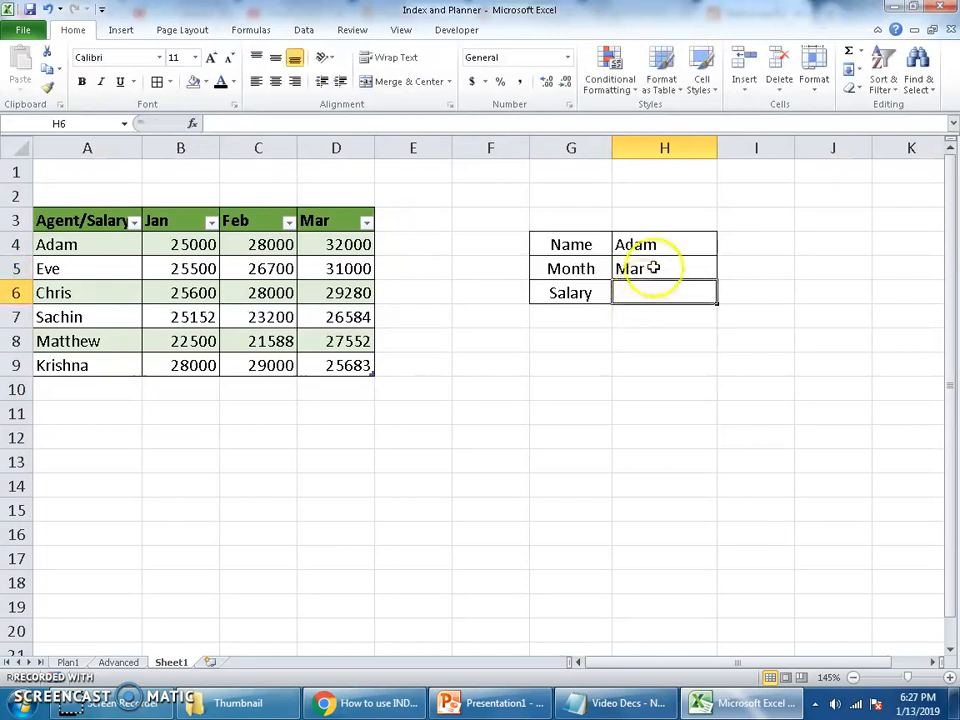
# - Examine the lookup name in H4, the month in H5 and the Salary cell H6
pyautogui.click(648, 242)
pyautogui.click(647, 270)
pyautogui.click(641, 293)
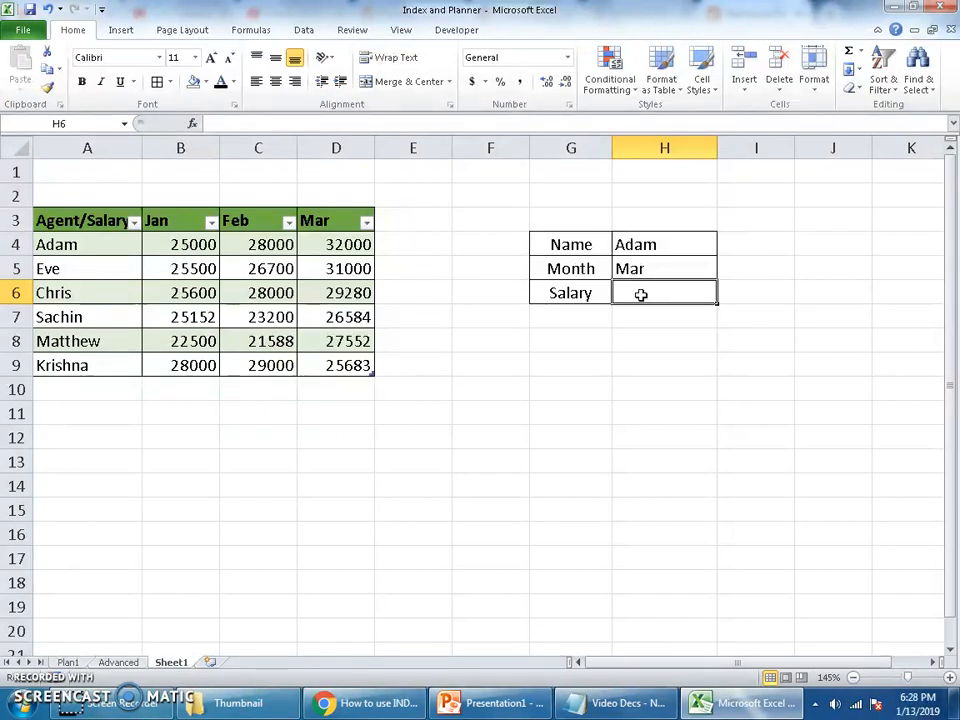
pyautogui.click(643, 243)
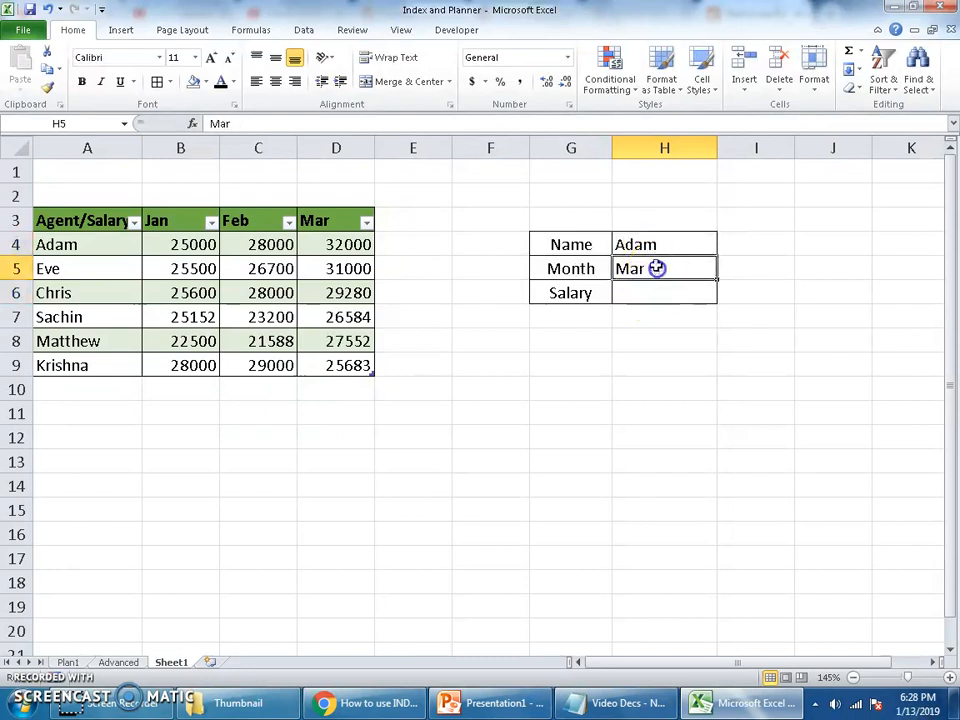
pyautogui.keyDown('shift'); pyautogui.click(656, 268); pyautogui.keyUp('shift')
pyautogui.click(654, 245)
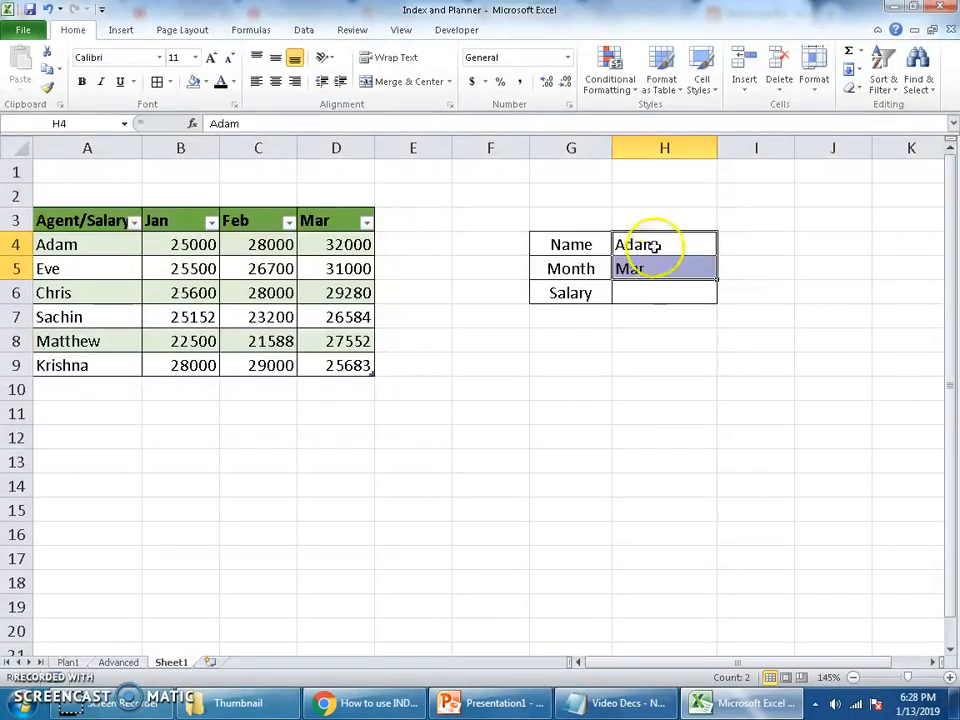
pyautogui.click(653, 244)
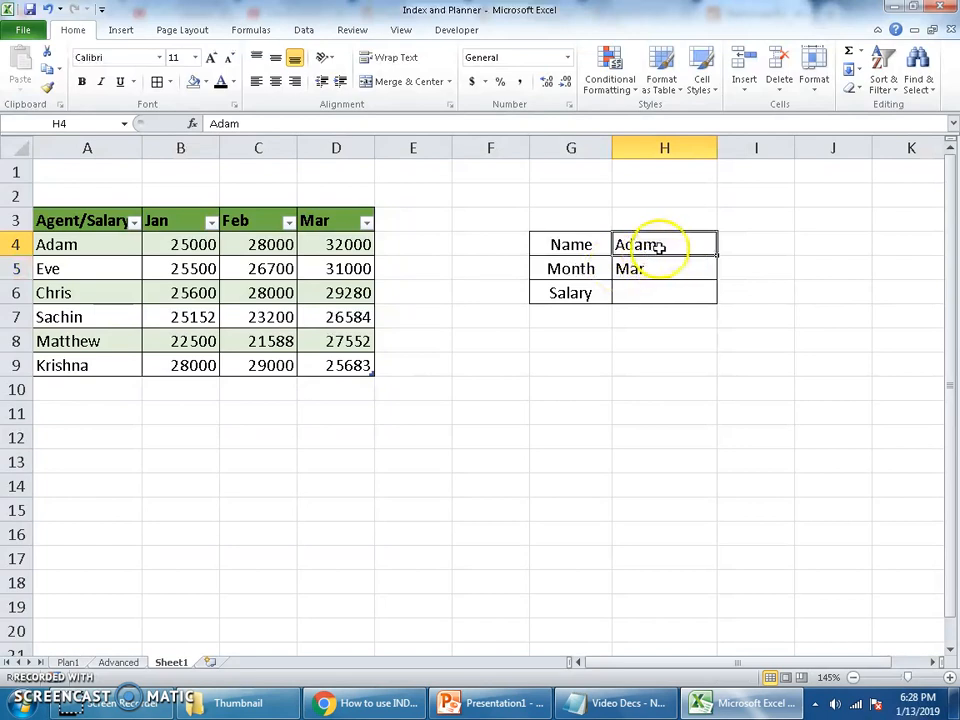
pyautogui.click(675, 266)
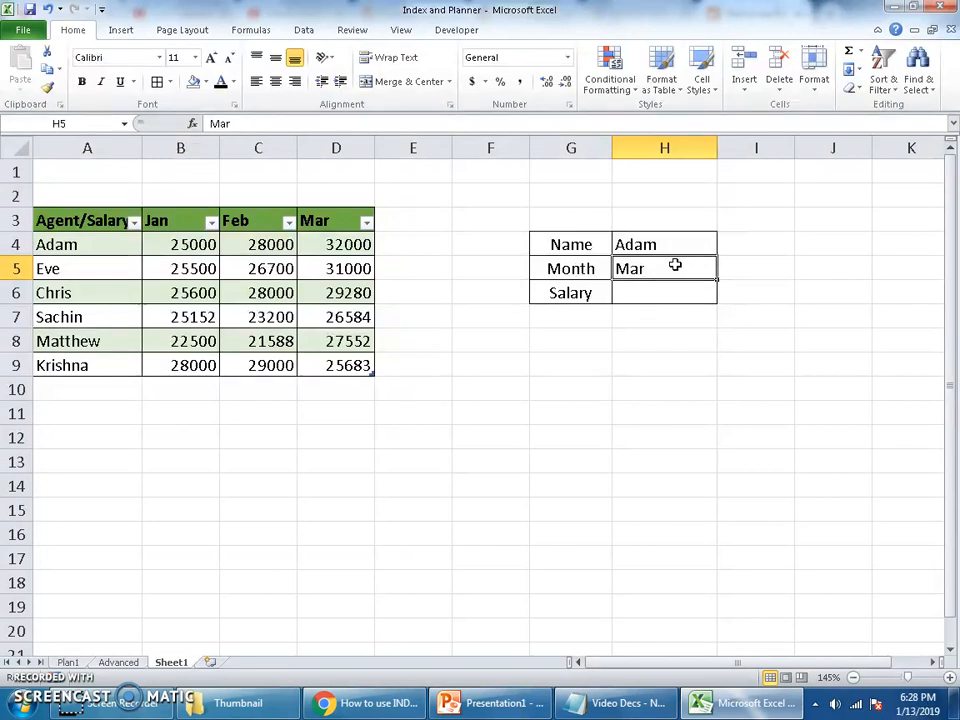
pyautogui.press('Down')
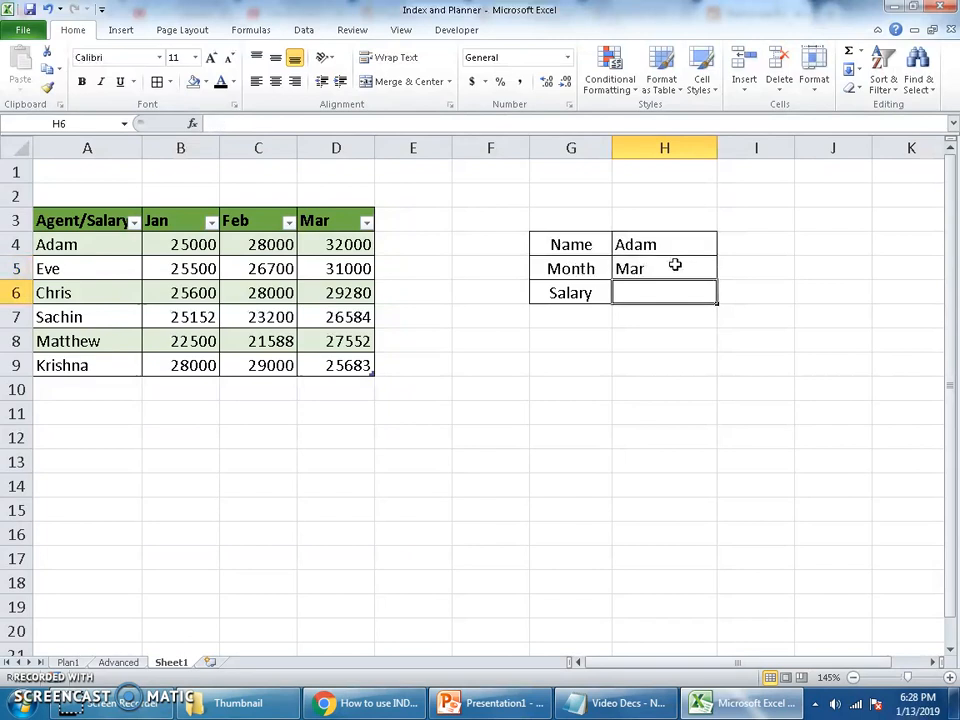
pyautogui.write('=ind')
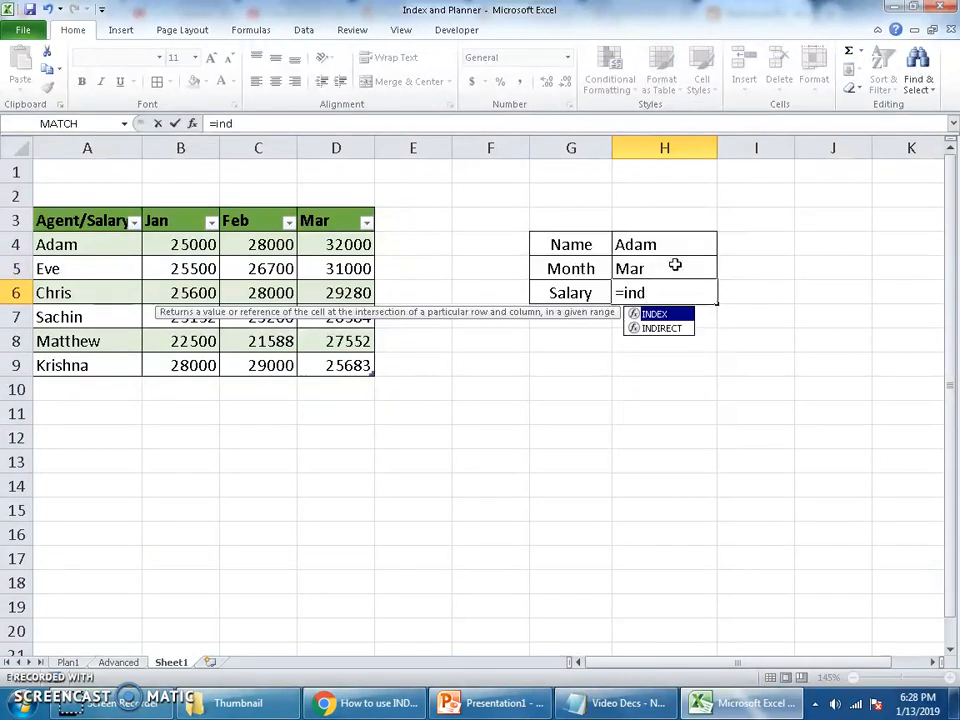
pyautogui.press('Tab')
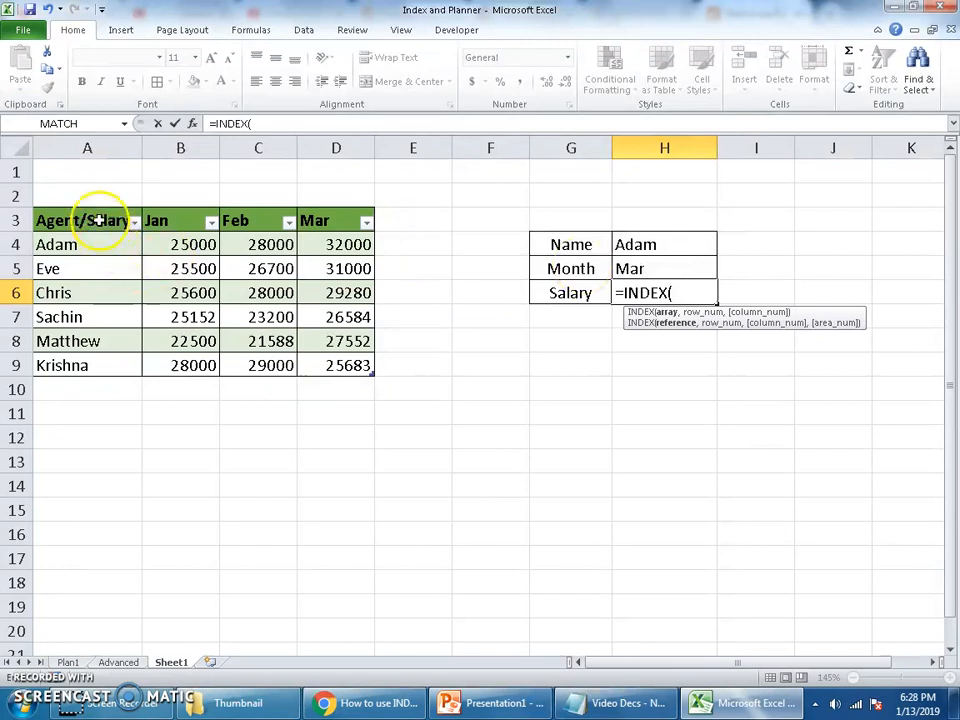
pyautogui.moveTo(98, 220); pyautogui.dragTo(355, 367)
pyautogui.write(',')
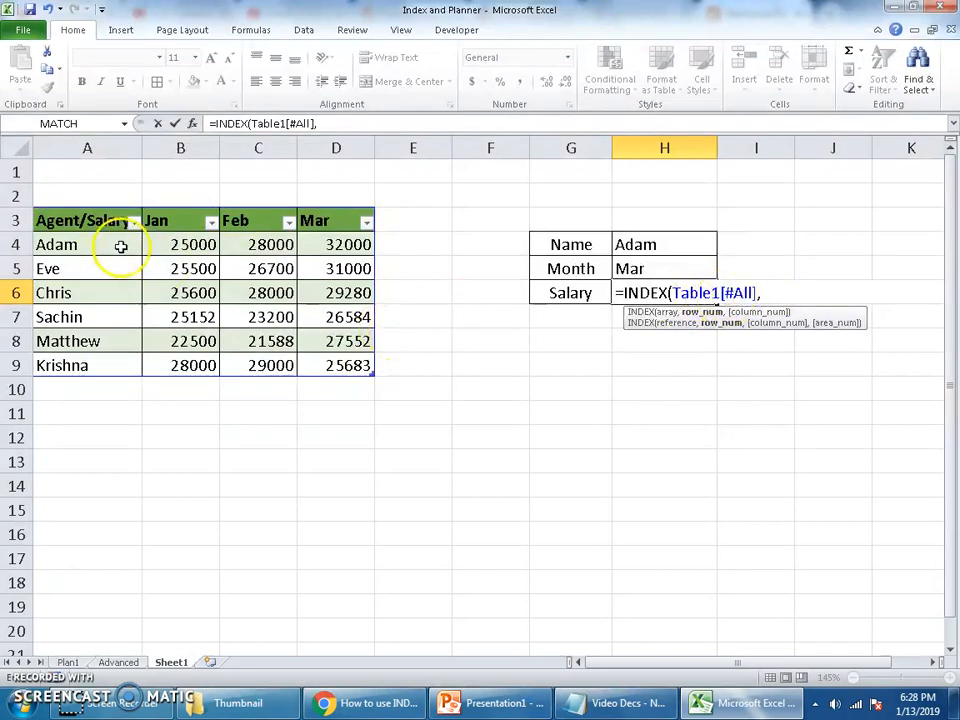
pyautogui.press('Escape')
# - Convert the agent salary table in A3:D9 to a normal range
pyautogui.click(101, 210)
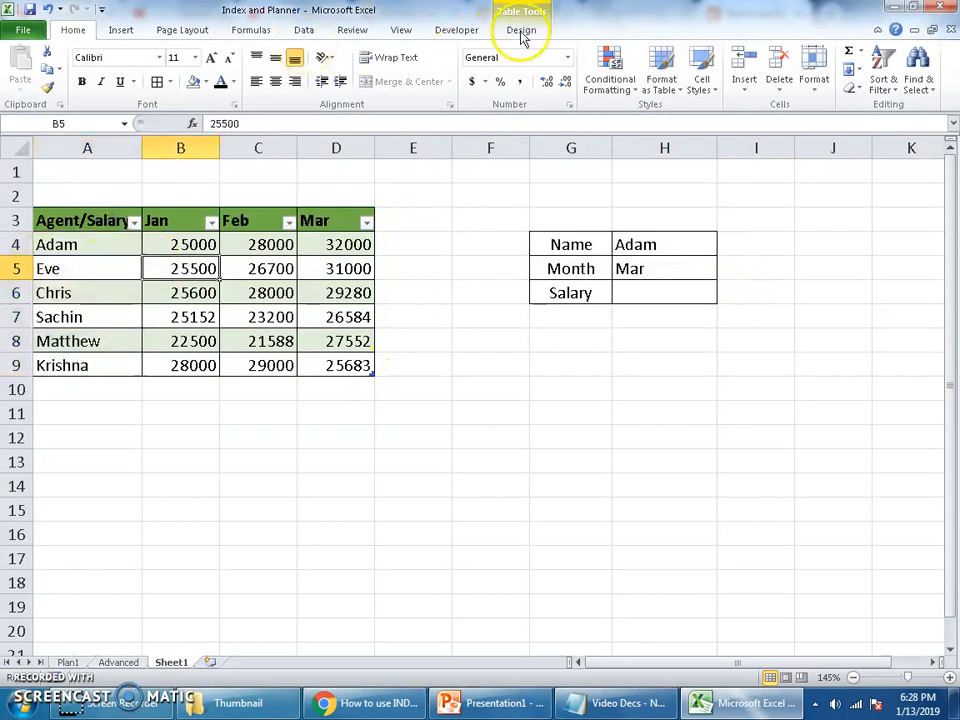
pyautogui.click(521, 30)
pyautogui.click(130, 87)
pyautogui.press('Return')
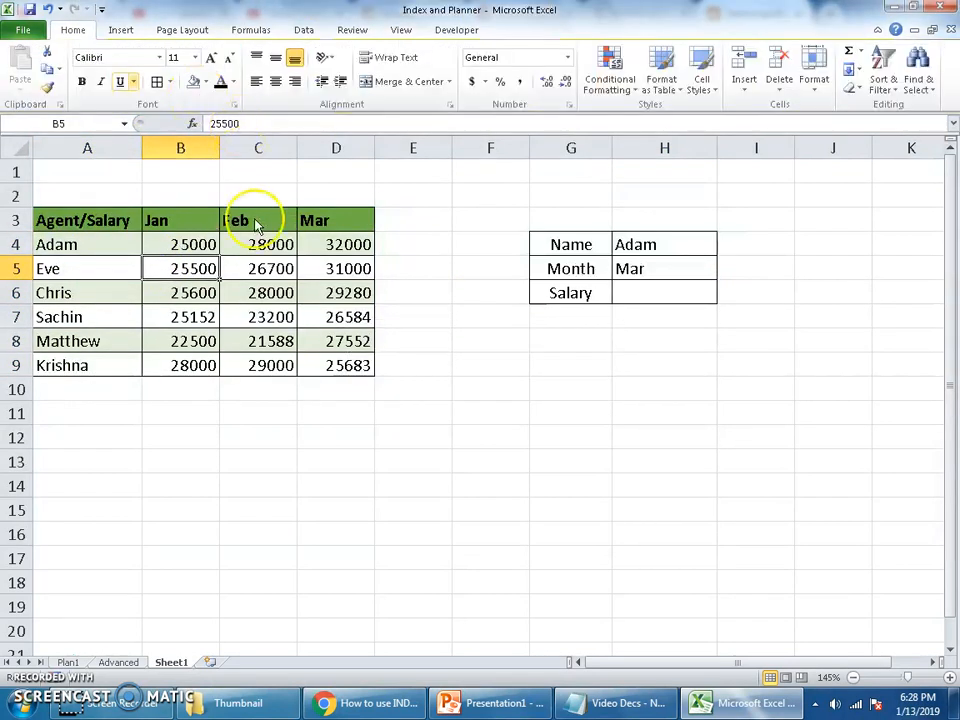
# - Enter =INDEX(A3:D9,2,4) in H6 to return the first agent's Mar salary
pyautogui.click(642, 288)
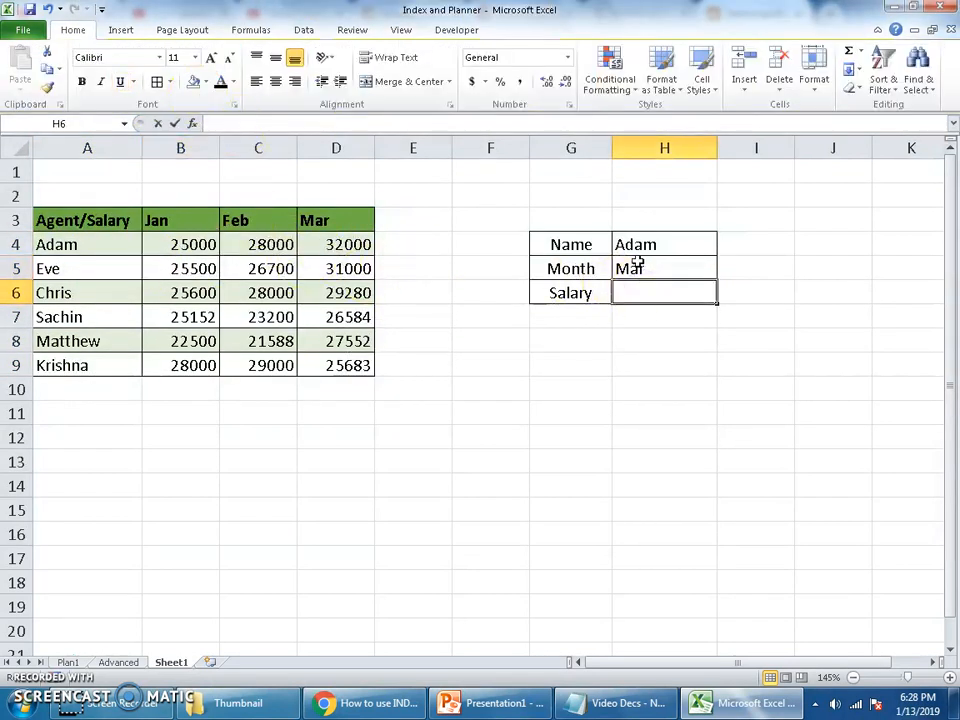
pyautogui.write('=ind')
pyautogui.press('Tab')
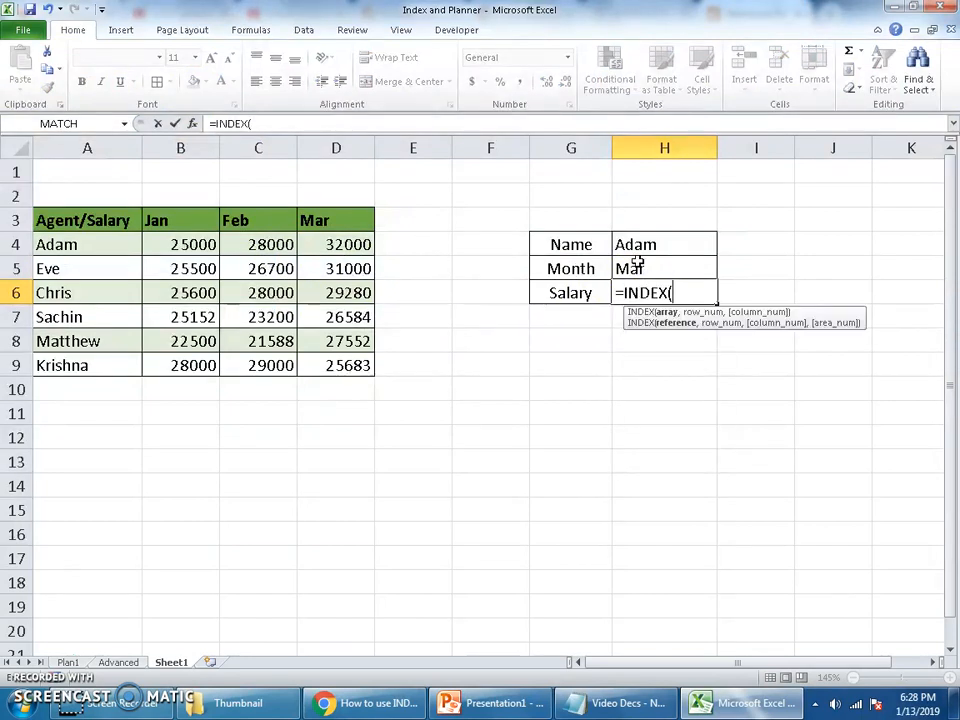
pyautogui.moveTo(103, 219); pyautogui.dragTo(345, 365)
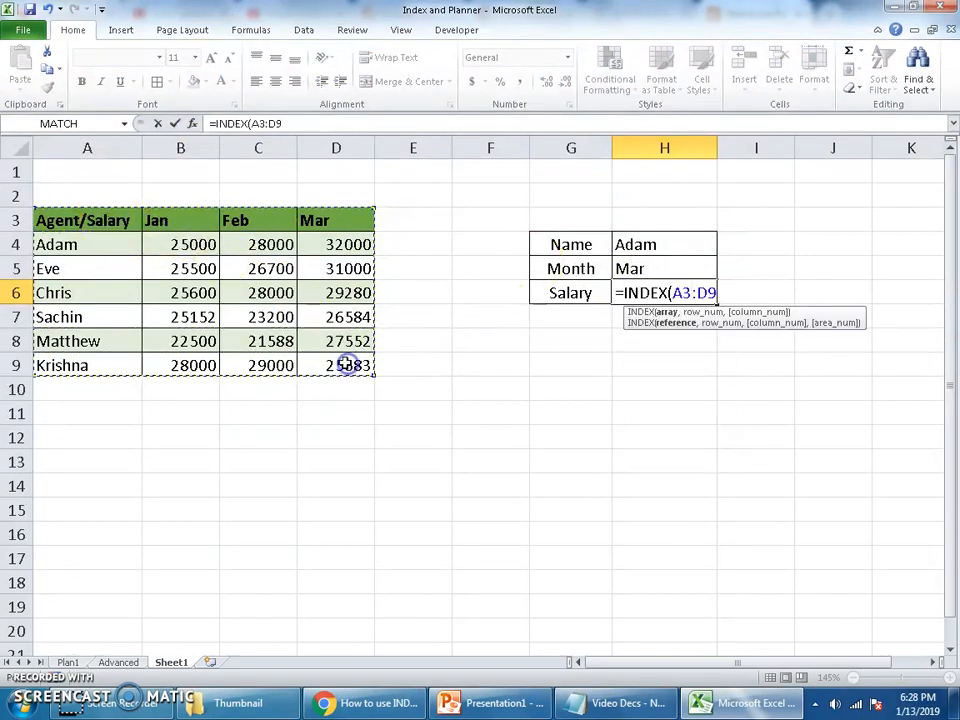
pyautogui.write(',')
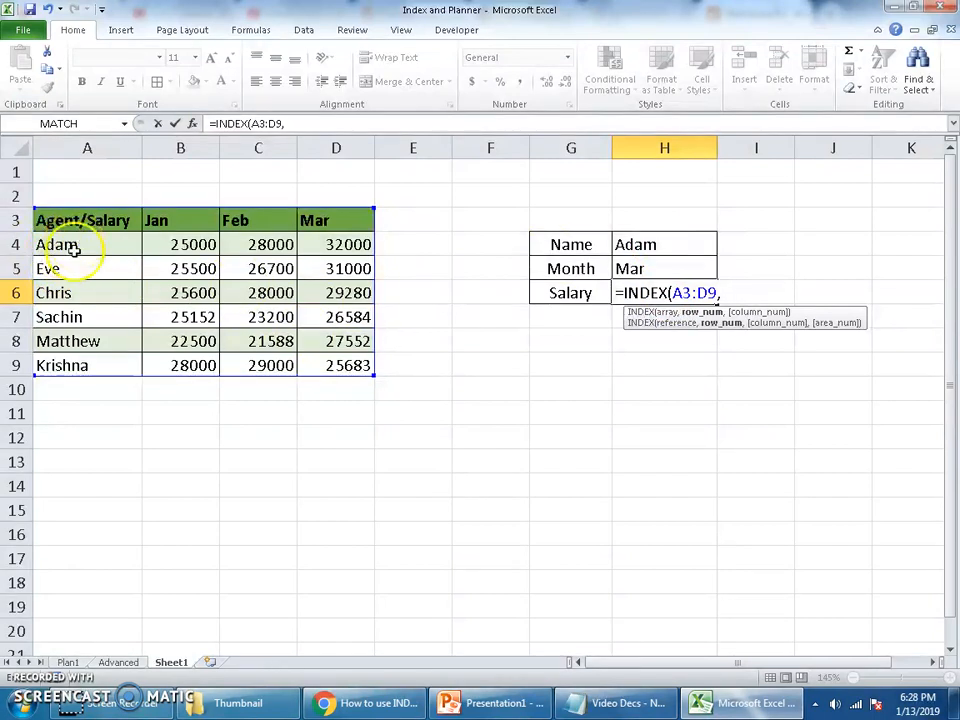
pyautogui.write('2,')
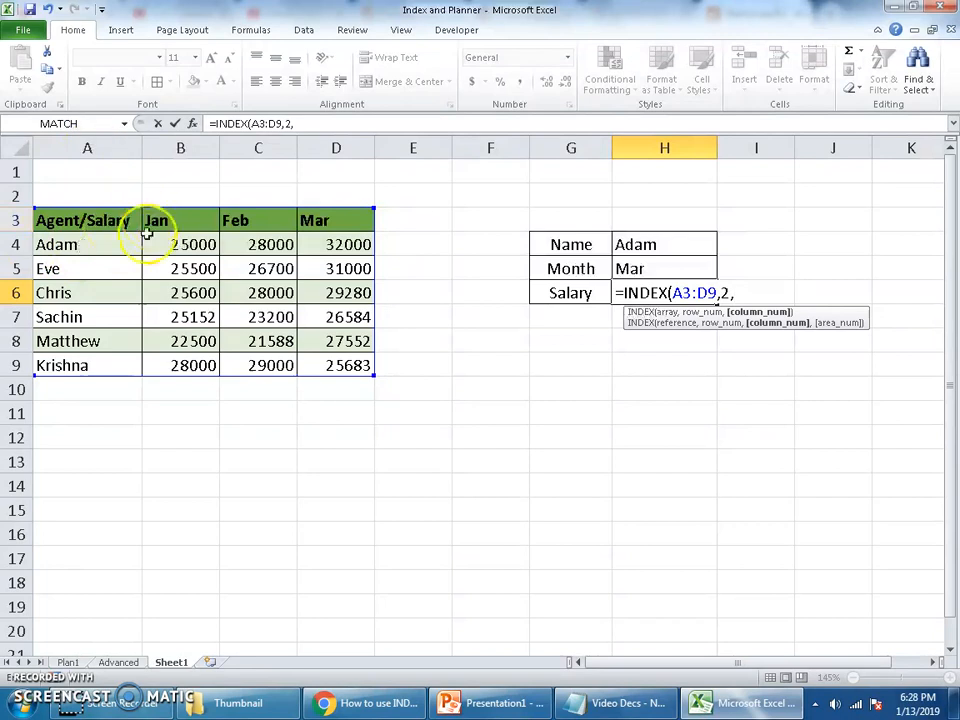
pyautogui.write('4')
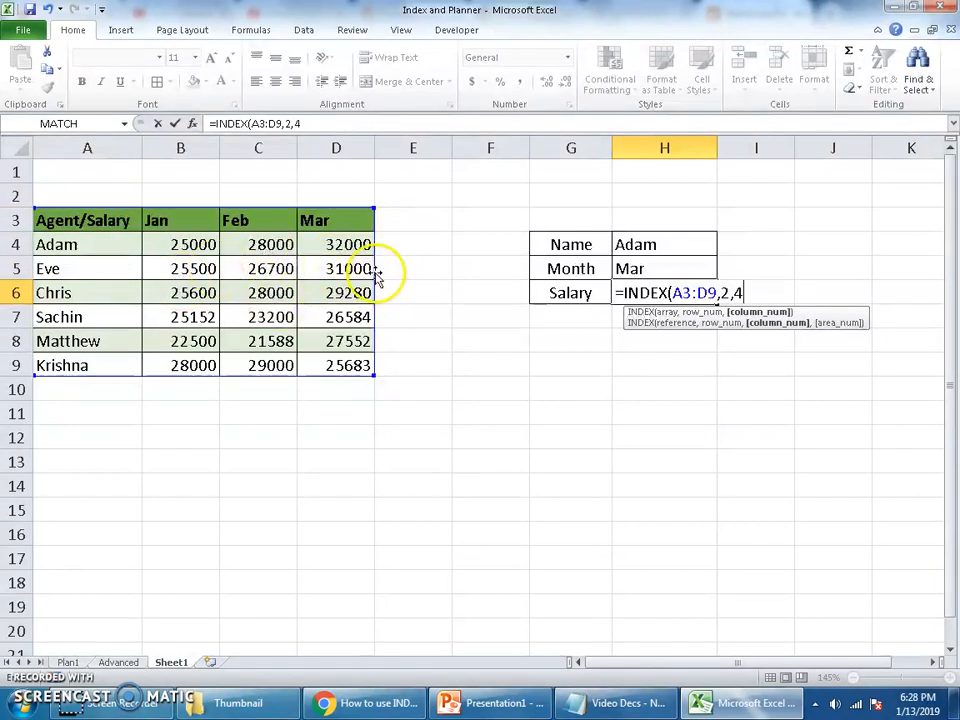
pyautogui.press('Return')
pyautogui.press('Up')
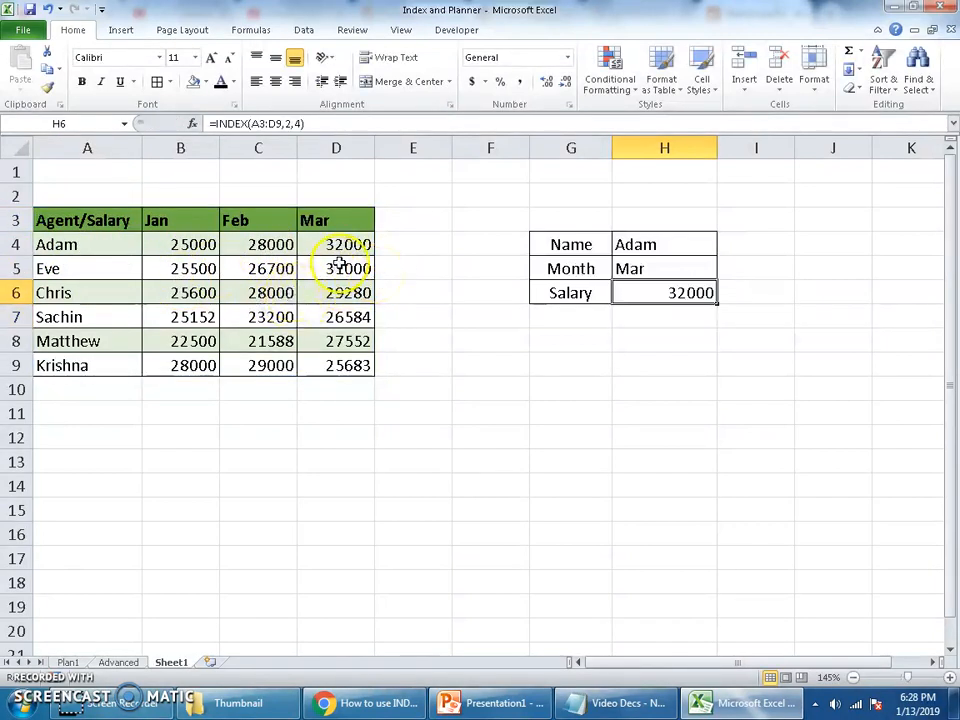
# - Compare the INDEX result in H6 with cell D4 and review the formula's row and column arguments
pyautogui.click(345, 247)
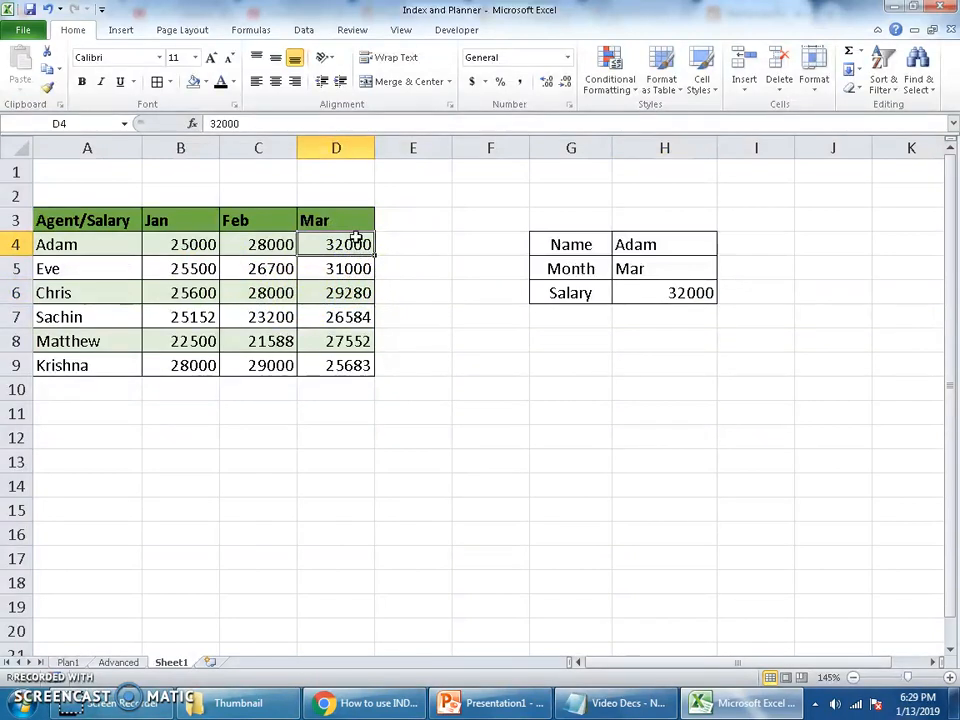
pyautogui.click(680, 290)
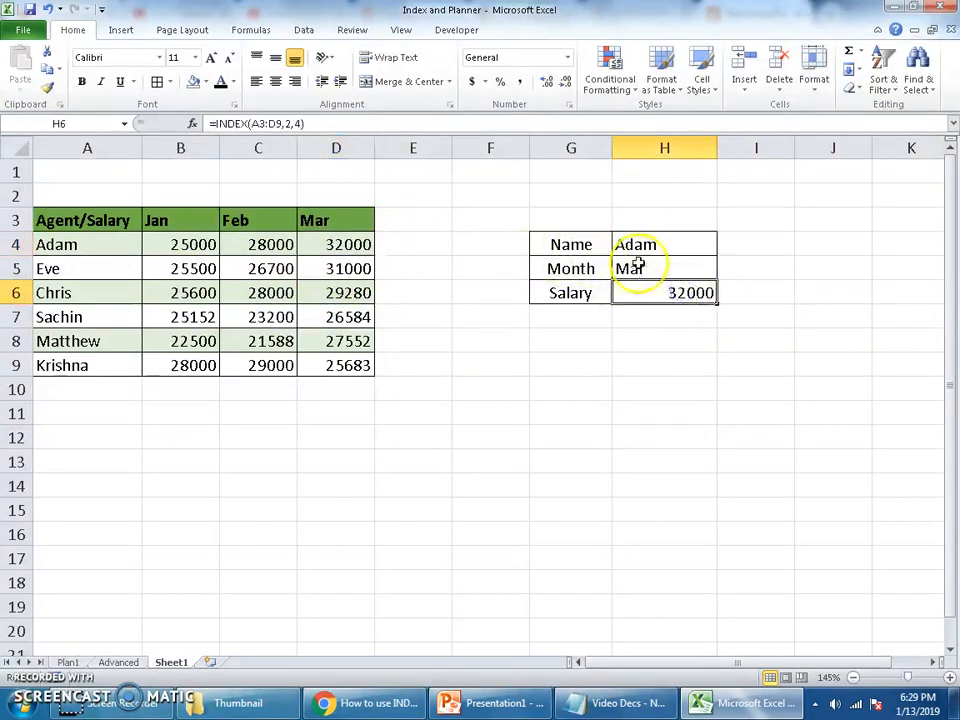
pyautogui.doubleClick(700, 295)
pyautogui.doubleClick(727, 292)
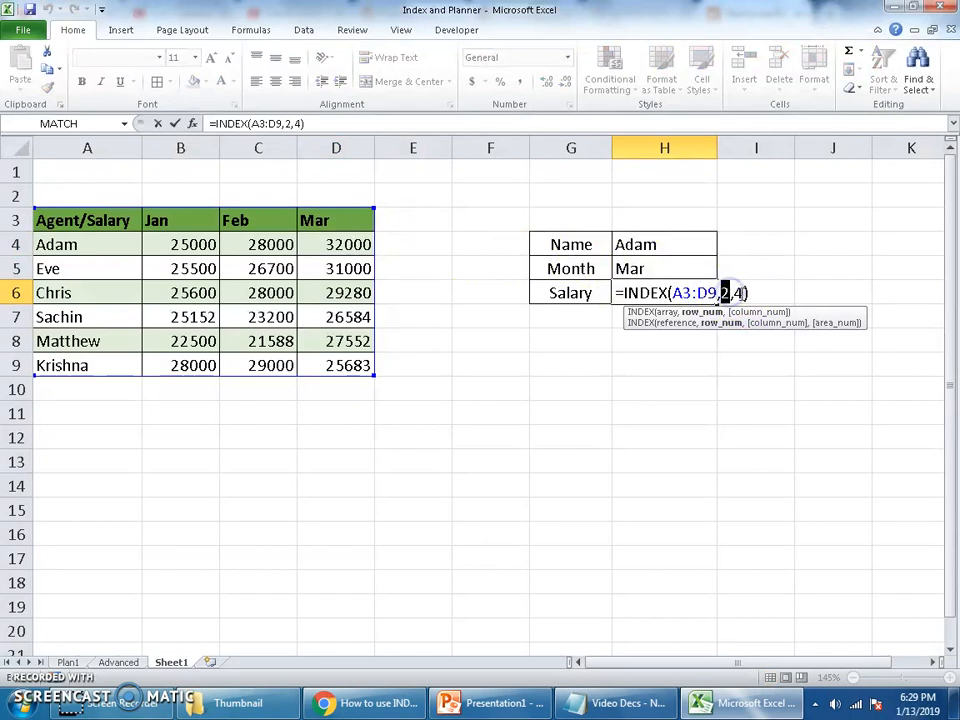
pyautogui.doubleClick(740, 292)
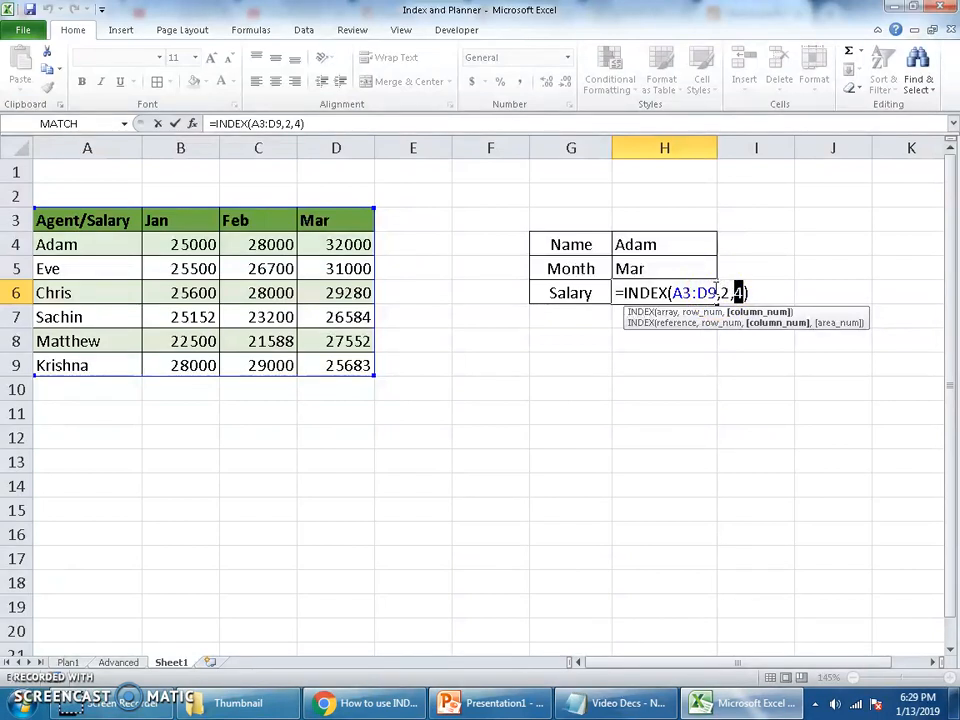
pyautogui.press('Return')
# - Clear H6 and start a new INDEX formula there with A3:D9 as its array
pyautogui.press('Delete')
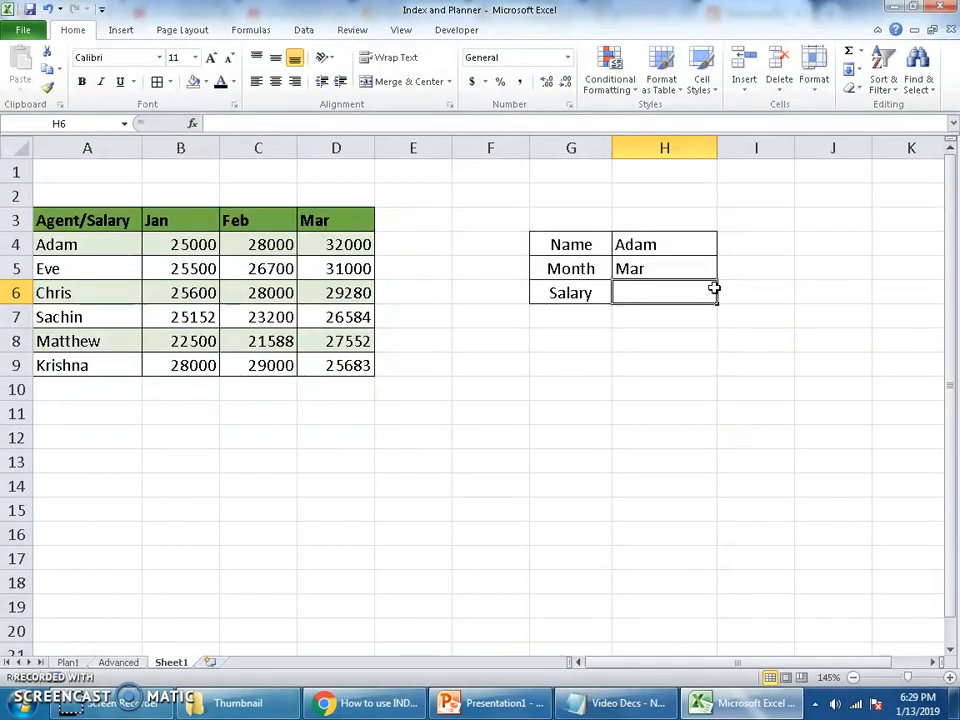
pyautogui.write('=')
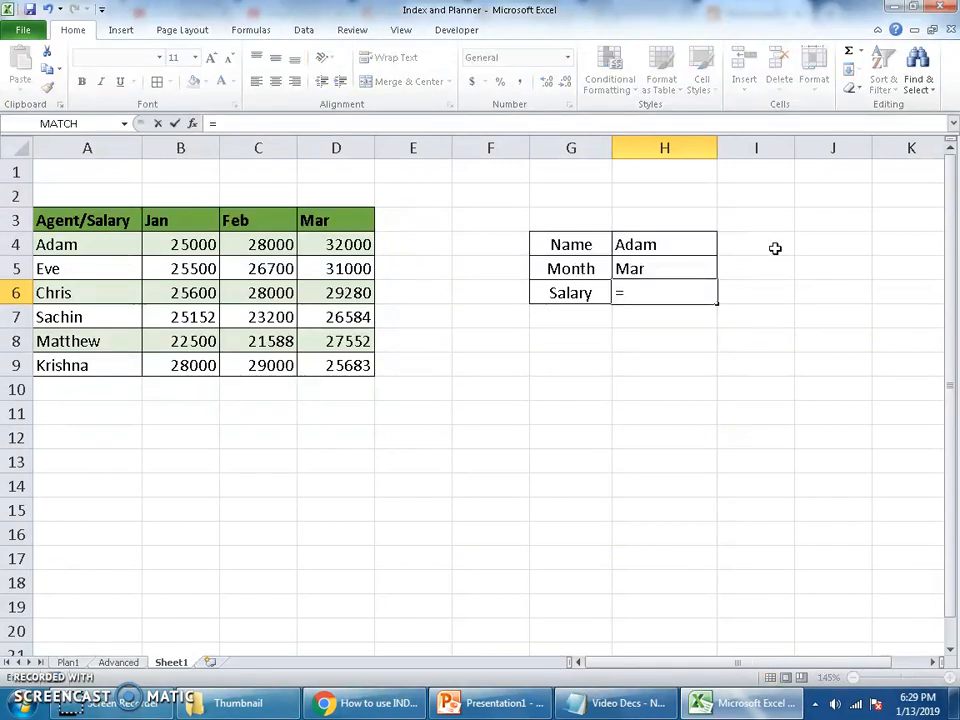
pyautogui.write('ind')
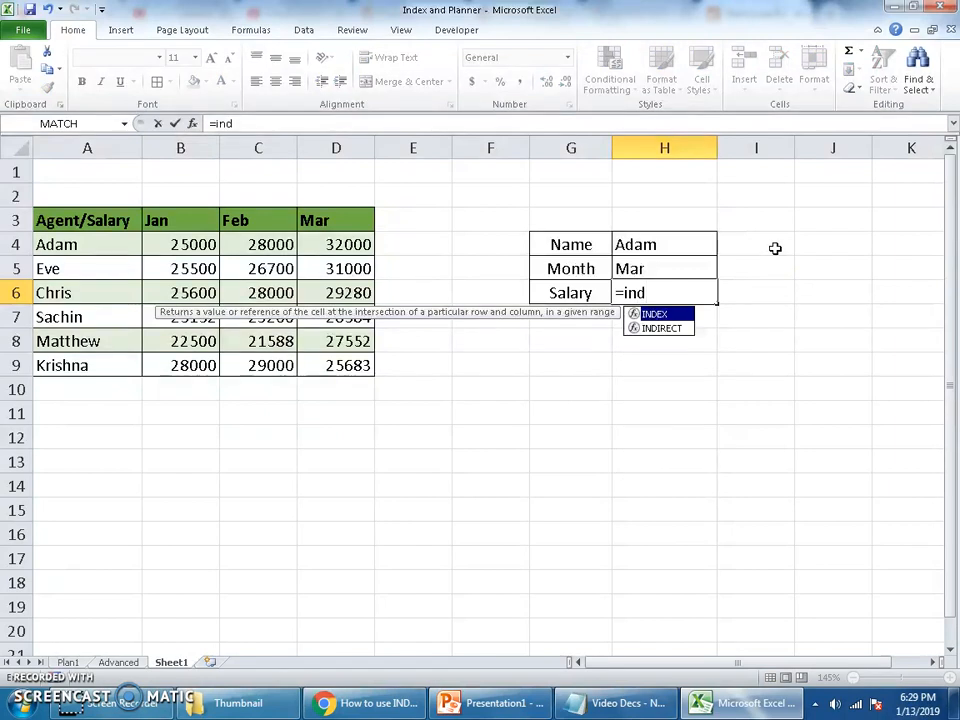
pyautogui.press('Tab')
pyautogui.moveTo(111, 229); pyautogui.dragTo(340, 364)
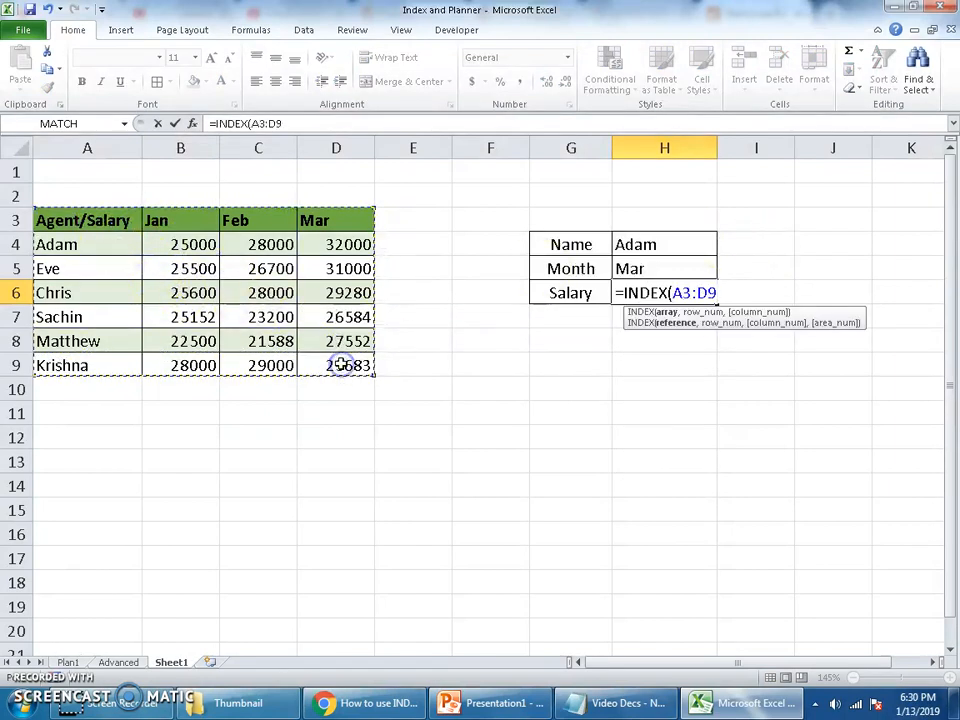
pyautogui.write(',')
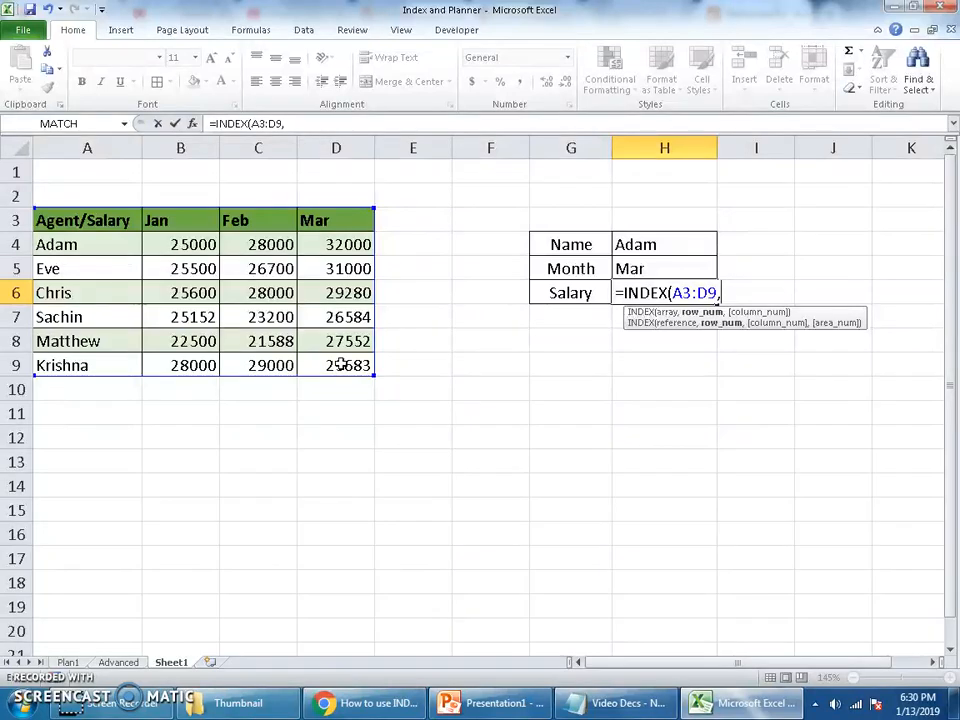
# - Add MATCH(H4,A3:A9,0) as the row number argument of the INDEX formula in H6
pyautogui.write('mat')
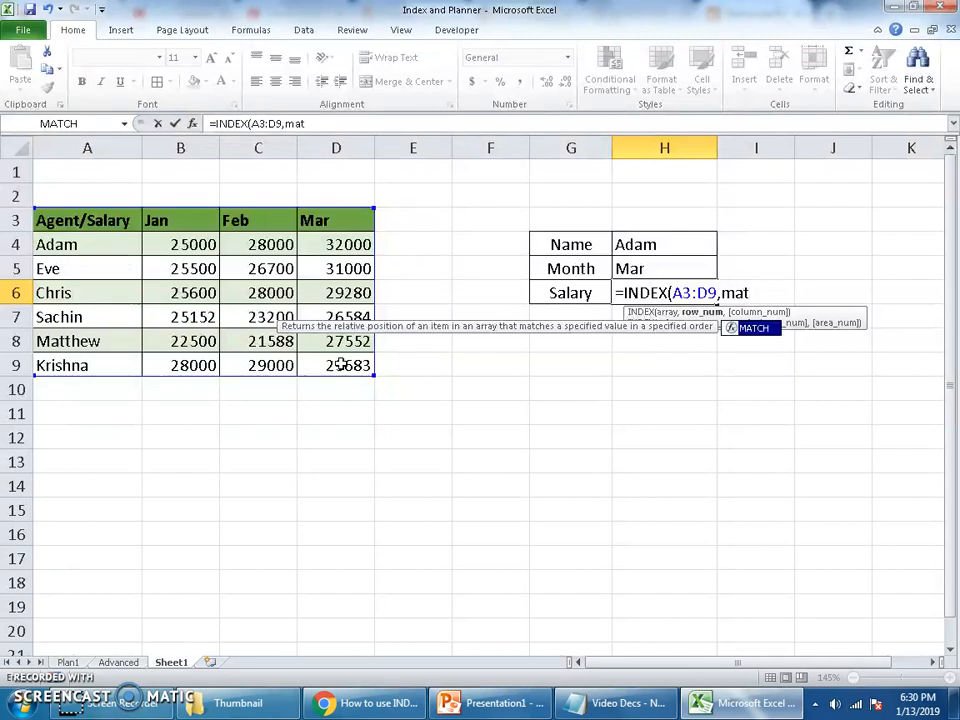
pyautogui.press('Tab')
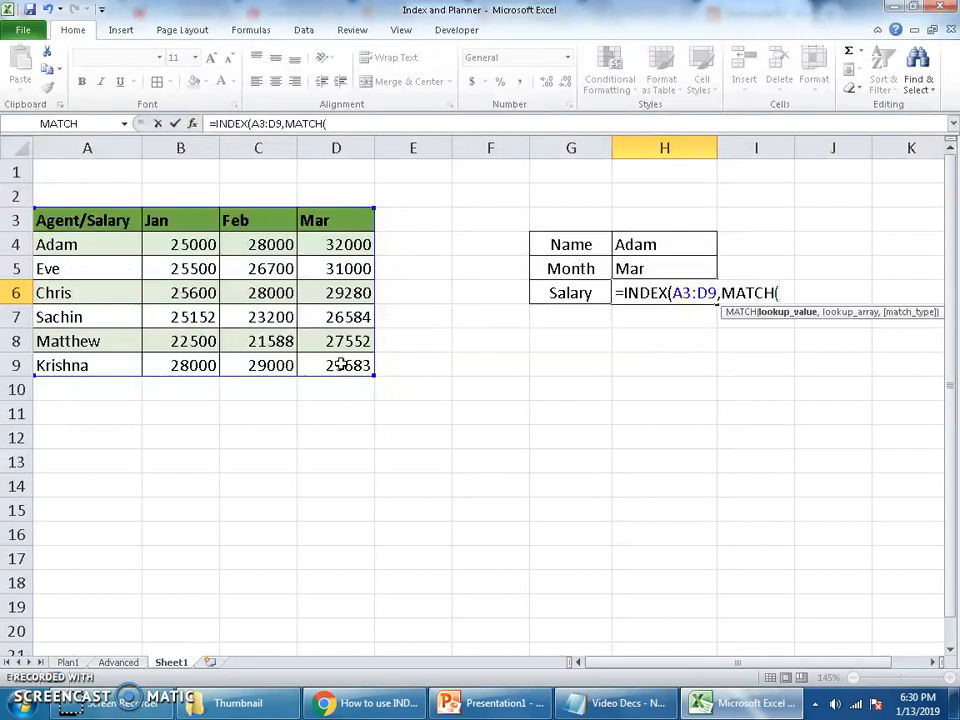
pyautogui.click(677, 244)
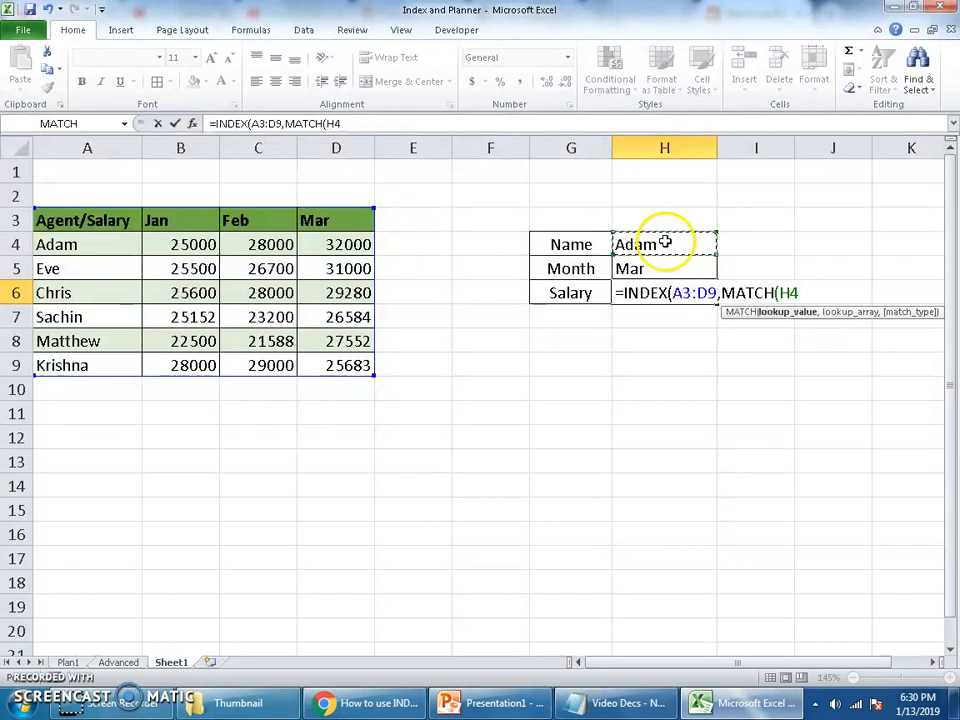
pyautogui.write(',')
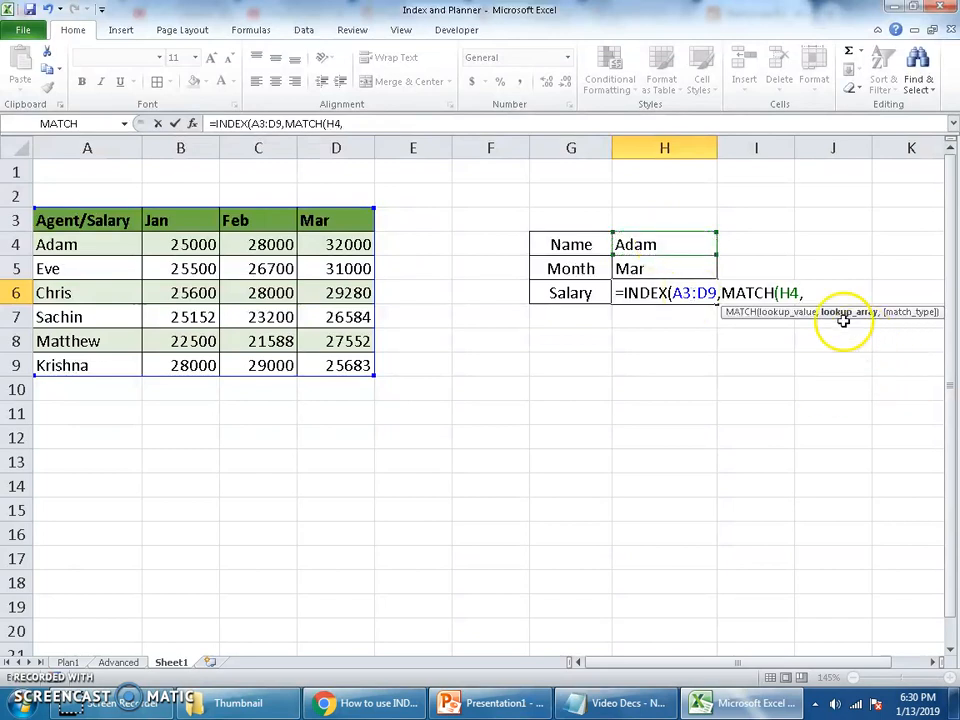
pyautogui.moveTo(96, 220); pyautogui.dragTo(108, 365)
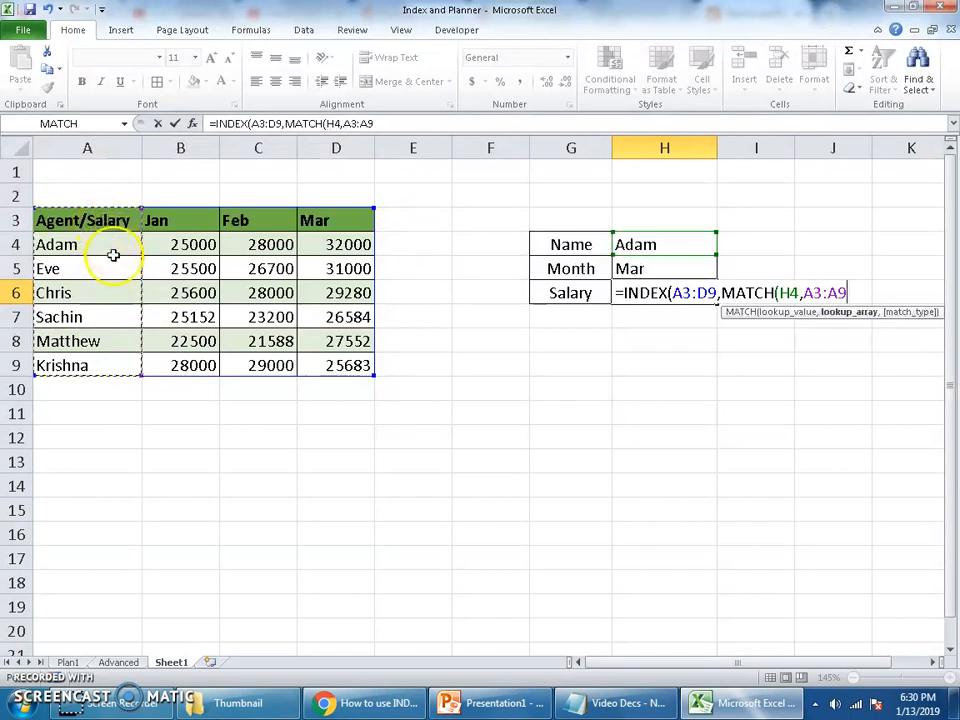
pyautogui.write(',')
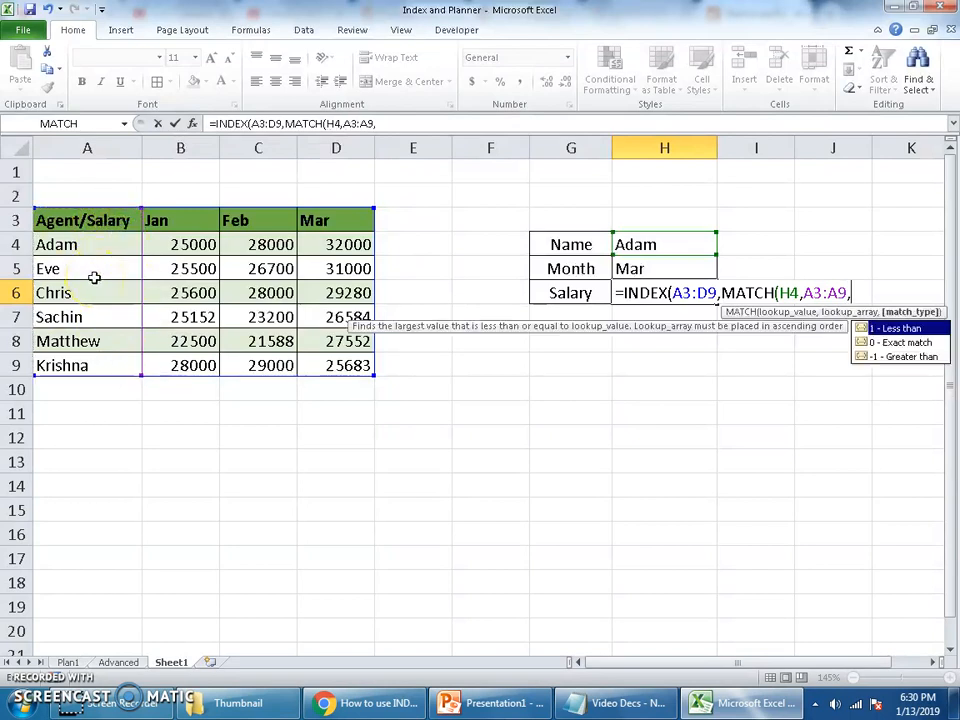
pyautogui.write('0')
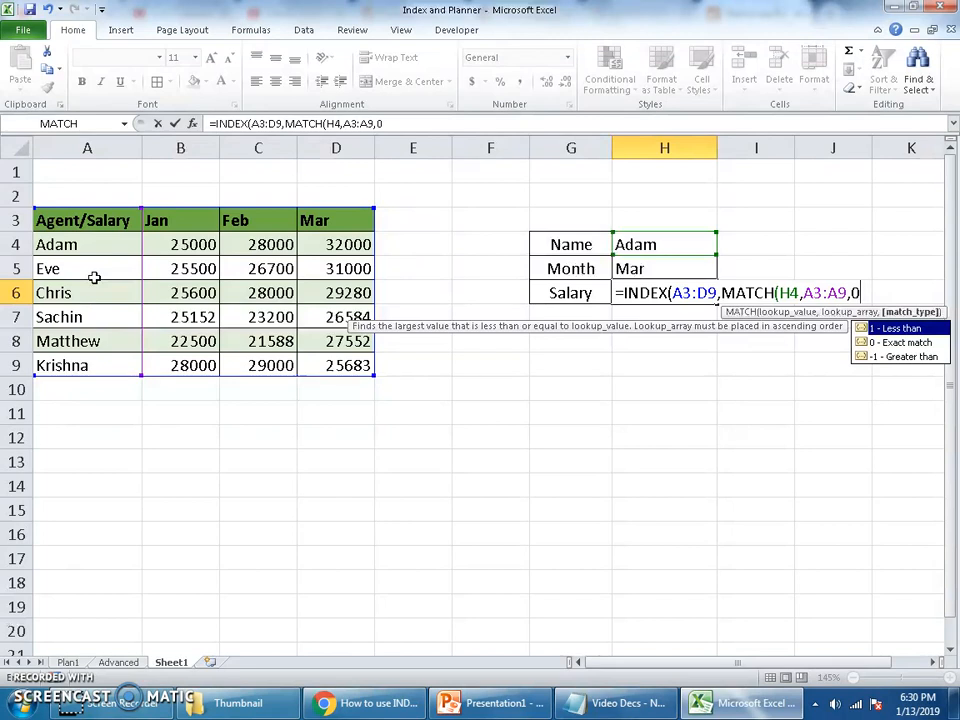
pyautogui.write(')')
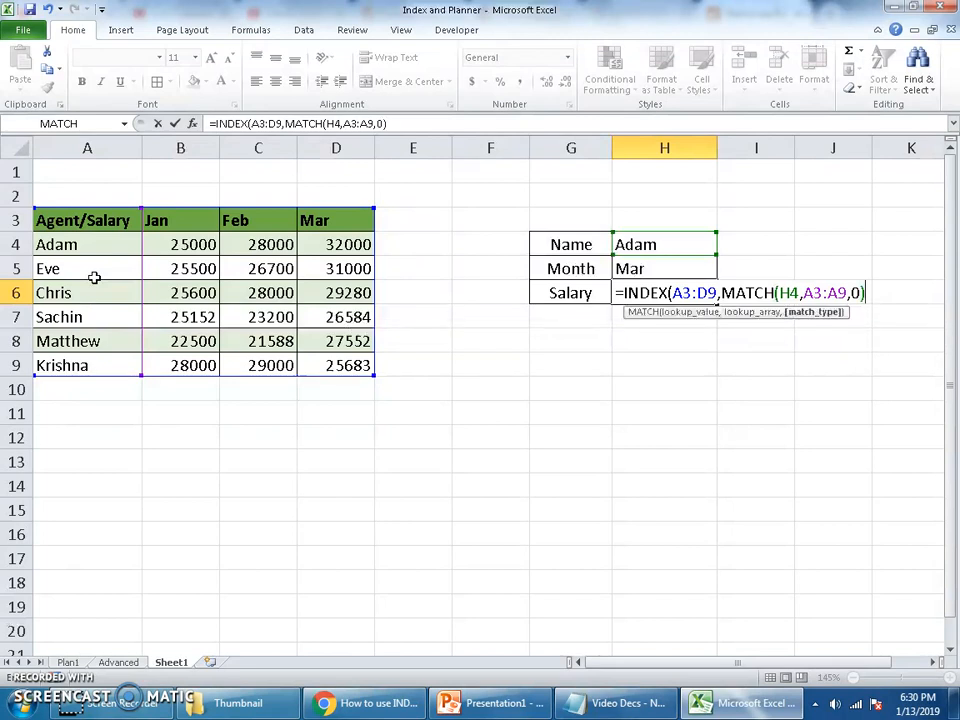
# - Add MATCH(H5,A3:D3,0) as the column number argument and complete the INDEX formula in H6
pyautogui.write(',')
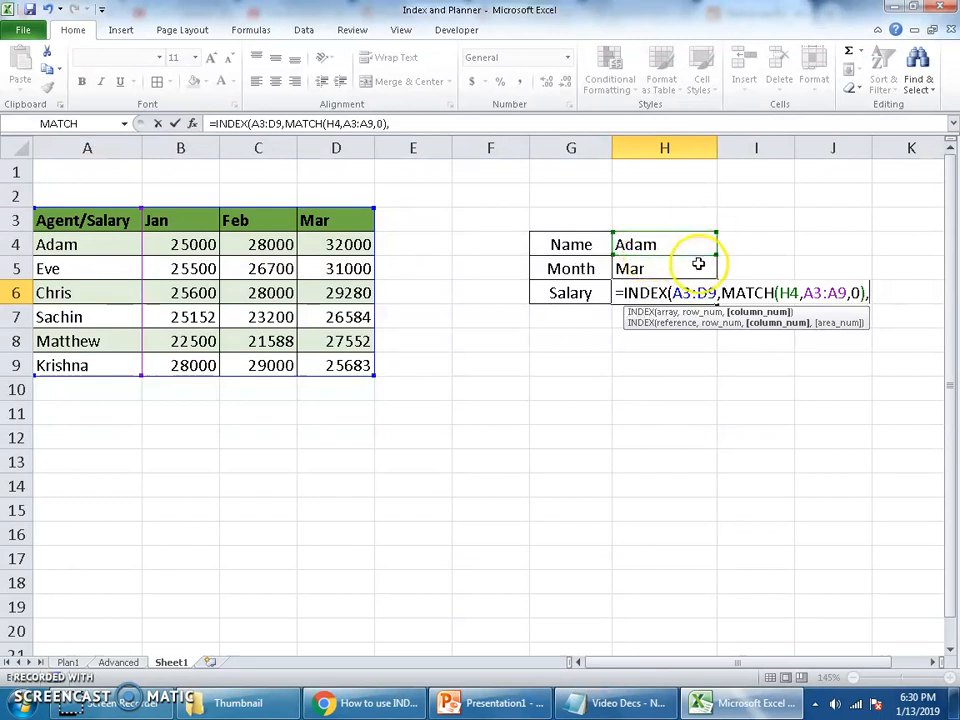
pyautogui.write('mat')
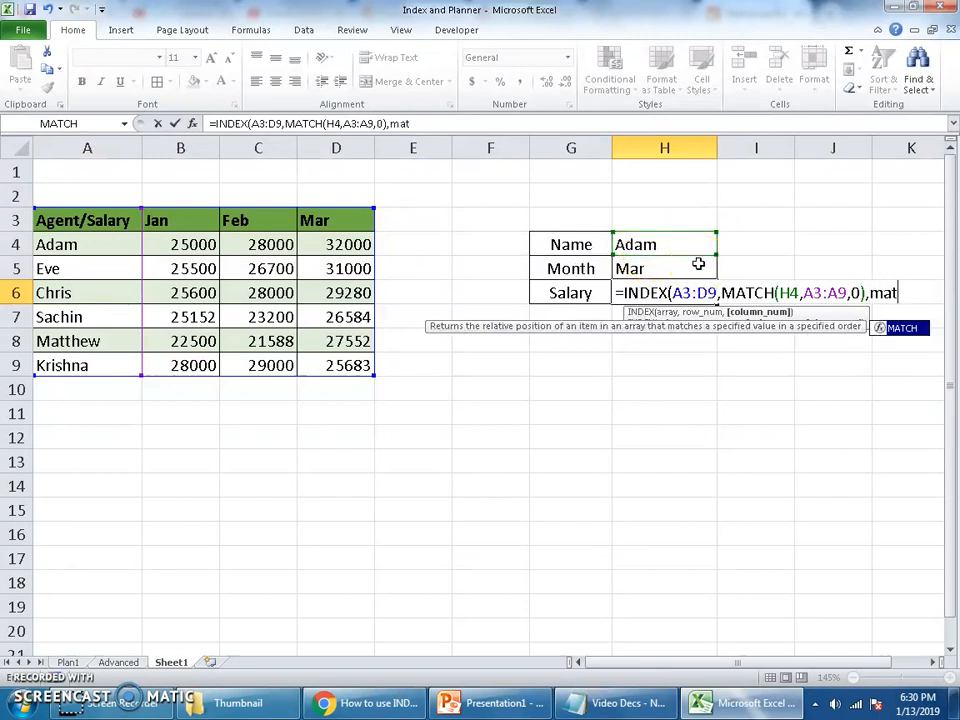
pyautogui.press('Tab')
pyautogui.click(671, 264)
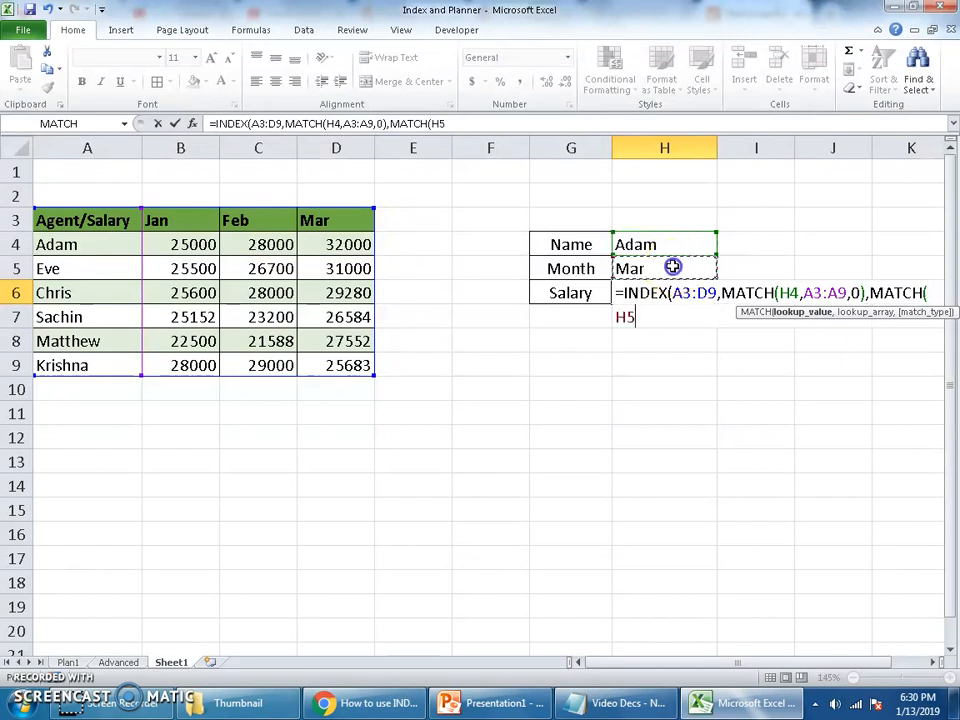
pyautogui.write(',')
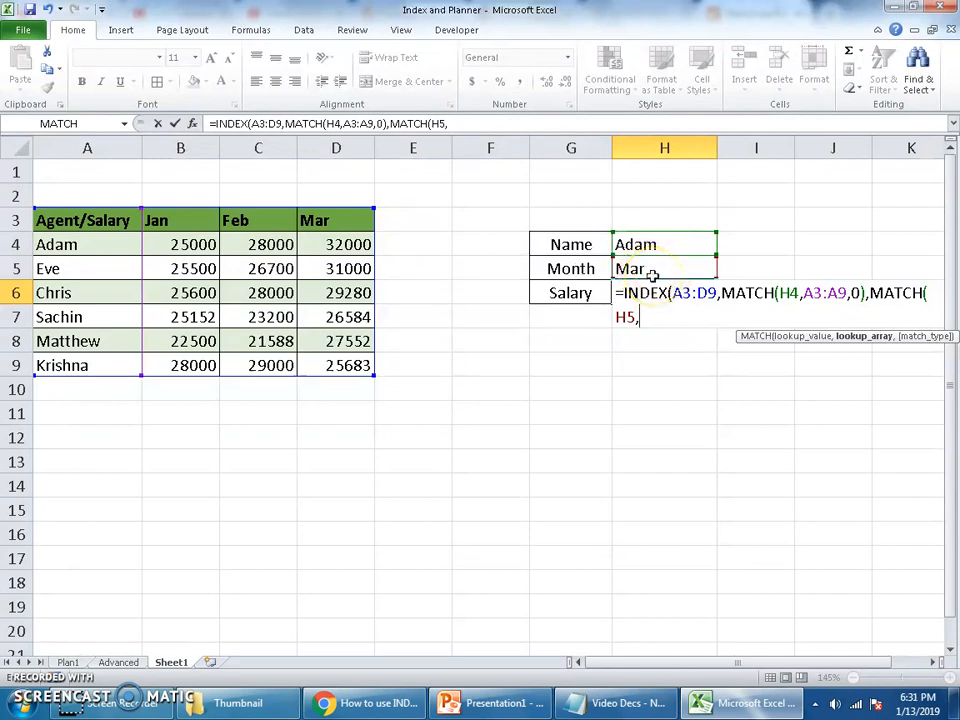
pyautogui.moveTo(87, 222); pyautogui.dragTo(336, 221)
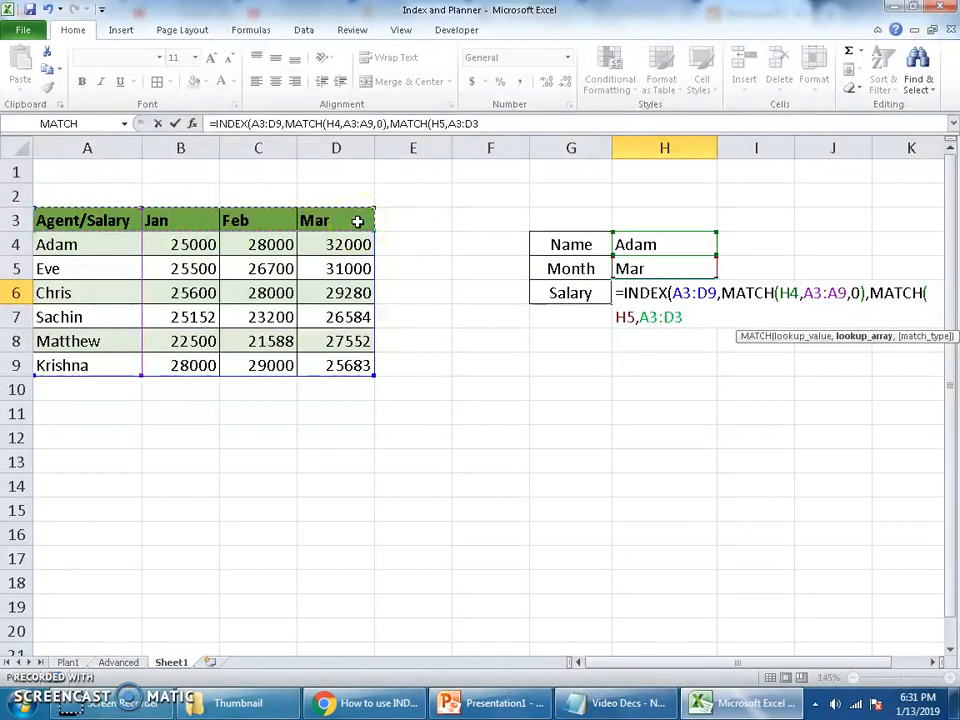
pyautogui.write(',')
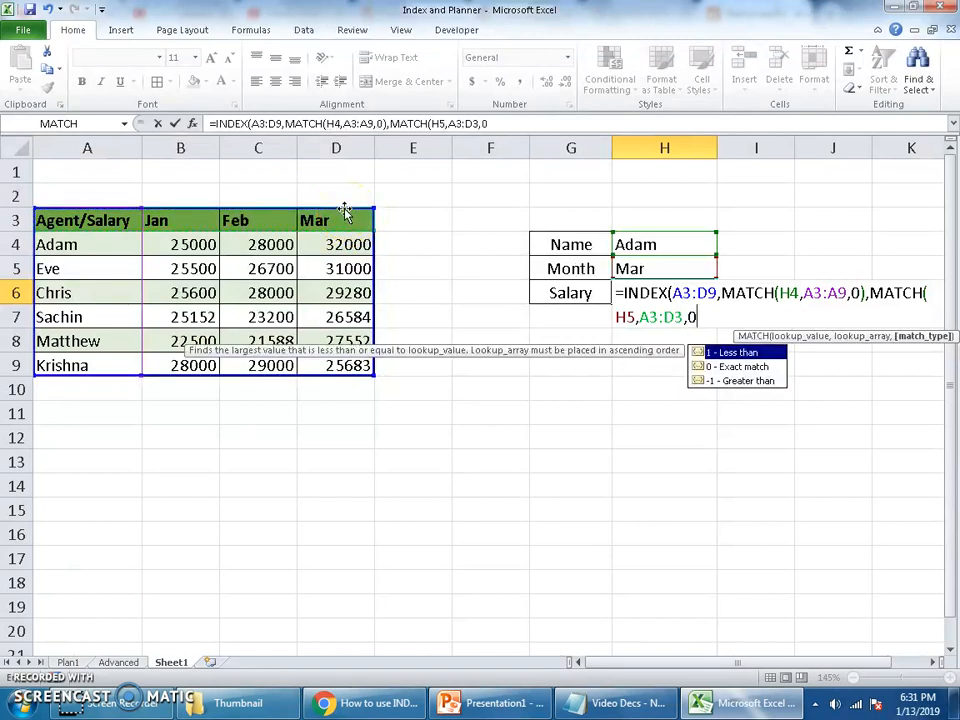
pyautogui.write('0))')
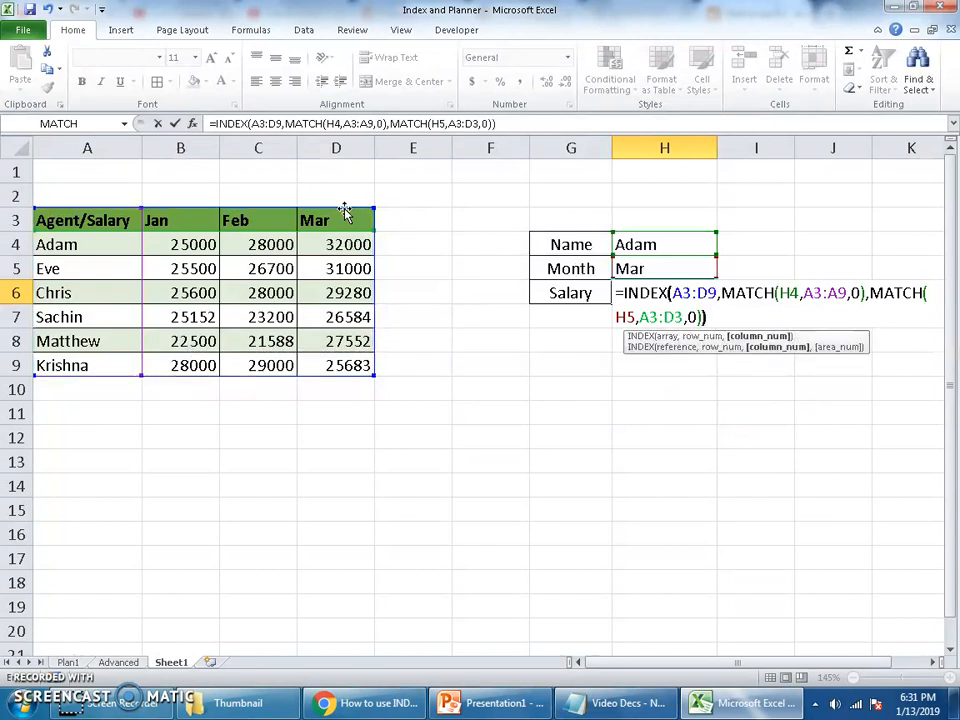
pyautogui.press('Return')
pyautogui.press('Up')
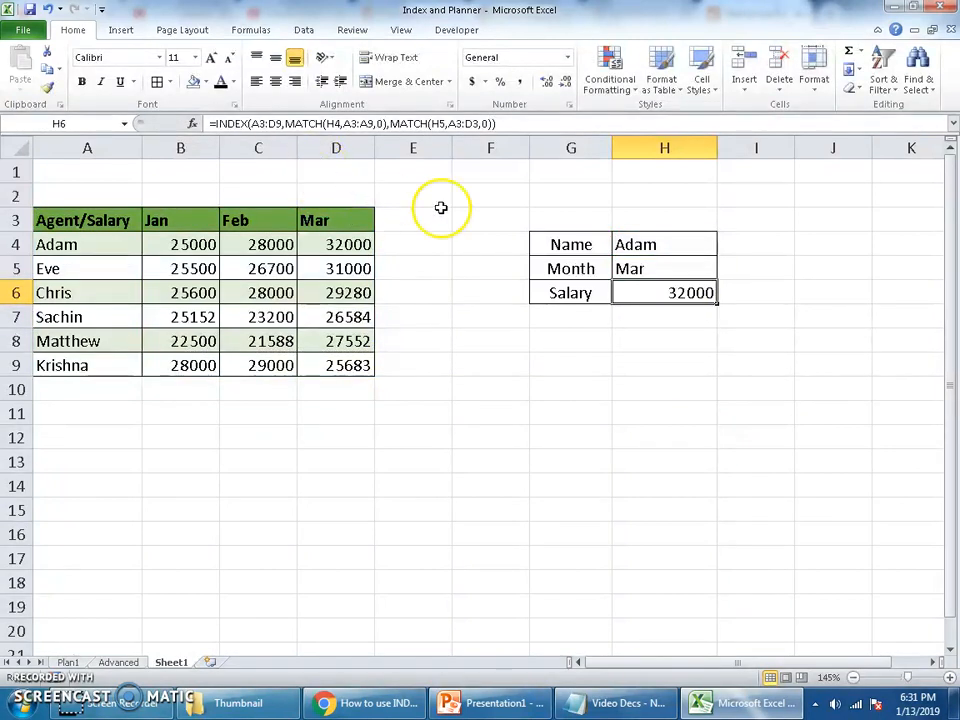
# - Compare the INDEX and MATCH result in H6 with the first agent's Mar salary in D4
pyautogui.click(641, 244)
pyautogui.click(344, 249)
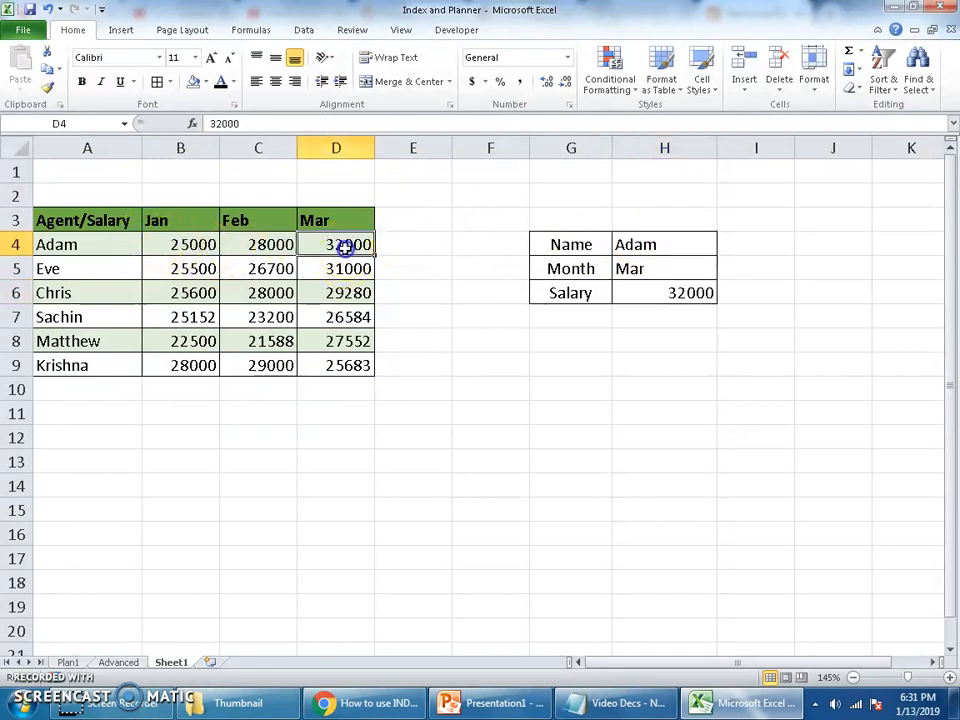
pyautogui.click(689, 290)
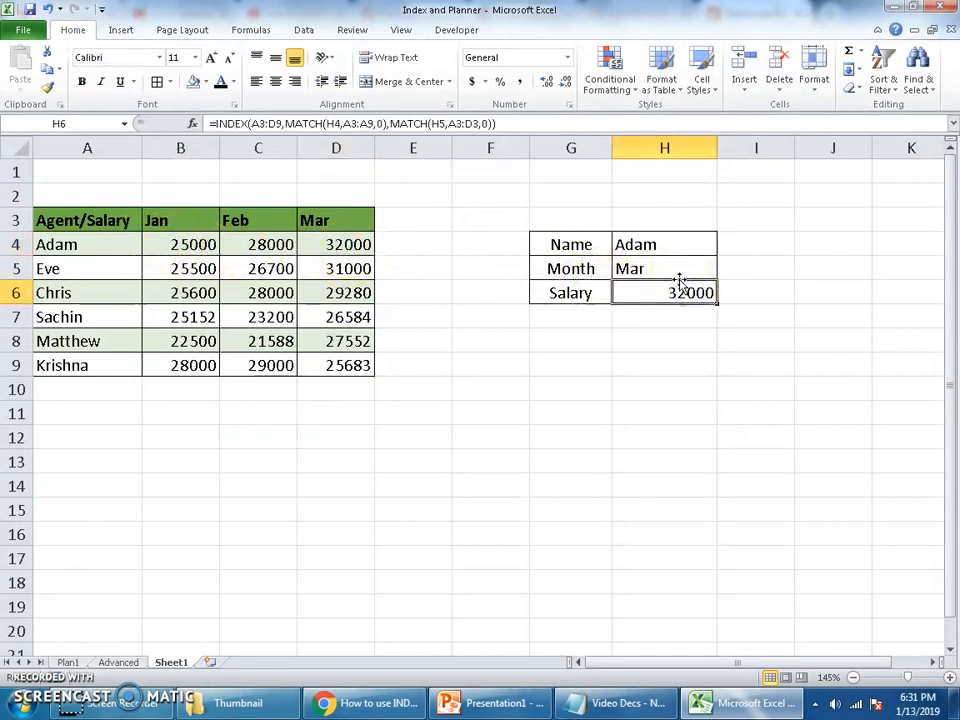
# - Change the lookup month in H5 to Feb
pyautogui.click(666, 268)
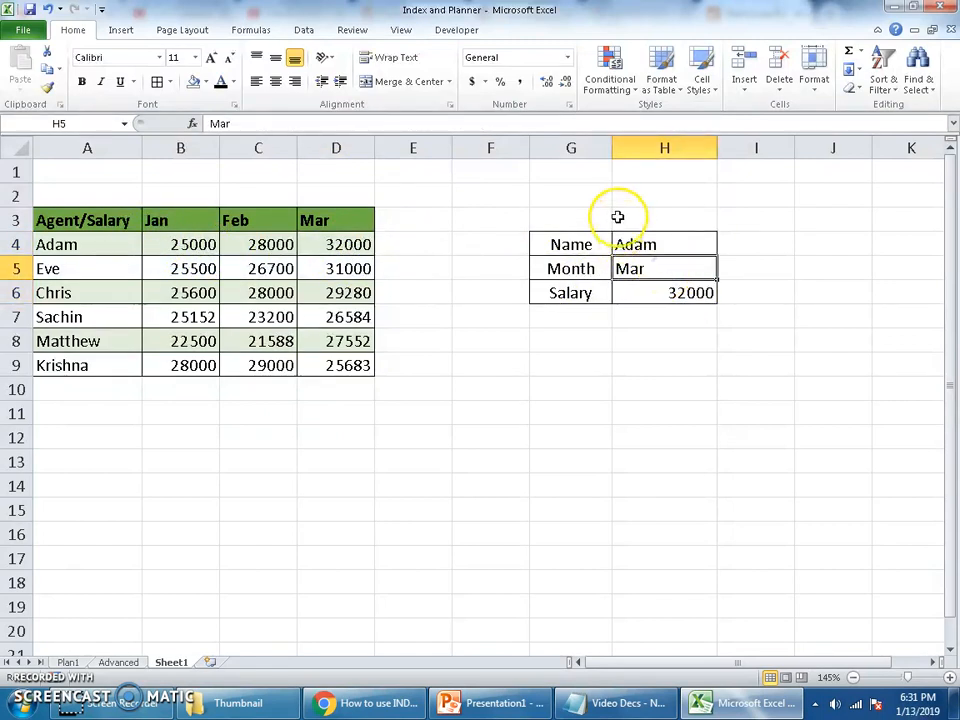
pyautogui.write('FEb')
pyautogui.press('Return')
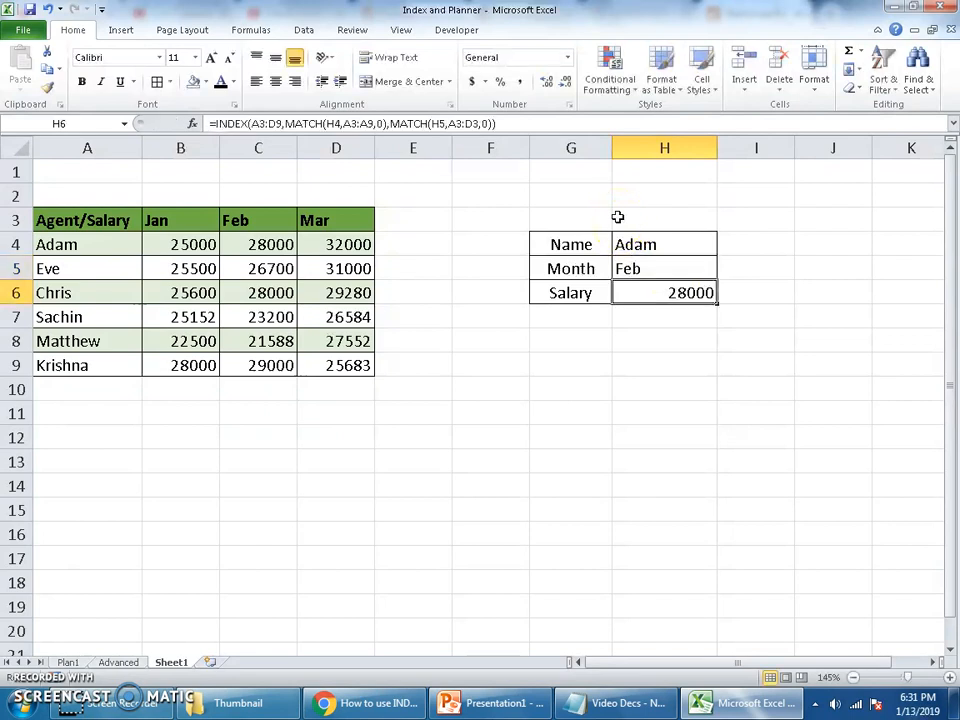
# - Enter the third agent's name in H4 and compare the salary in H6 with cell C6
pyautogui.click(619, 240)
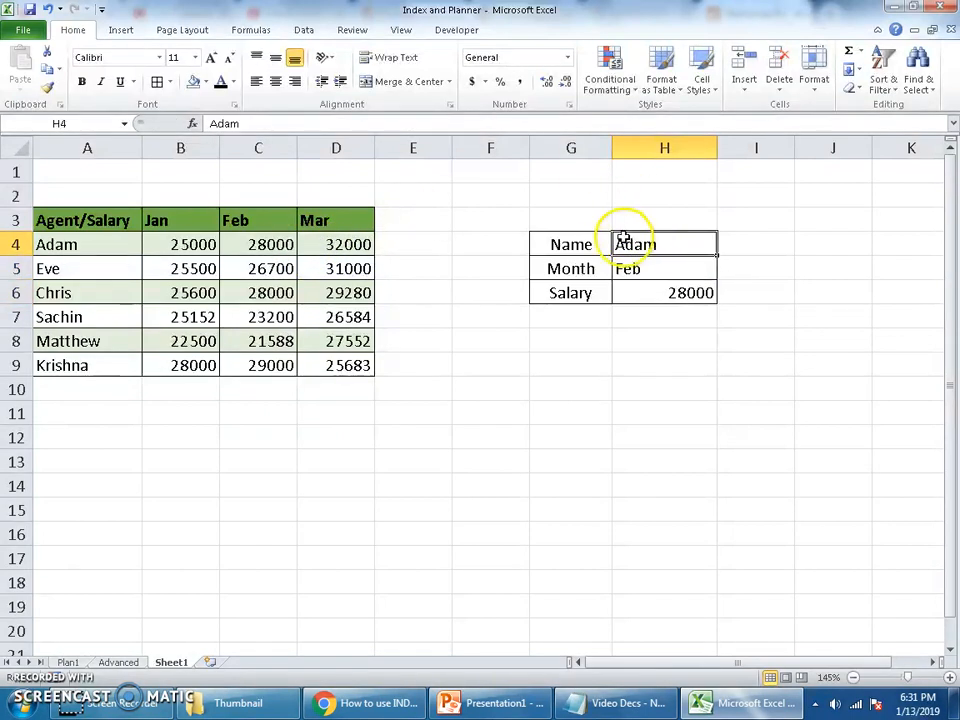
pyautogui.write('C')
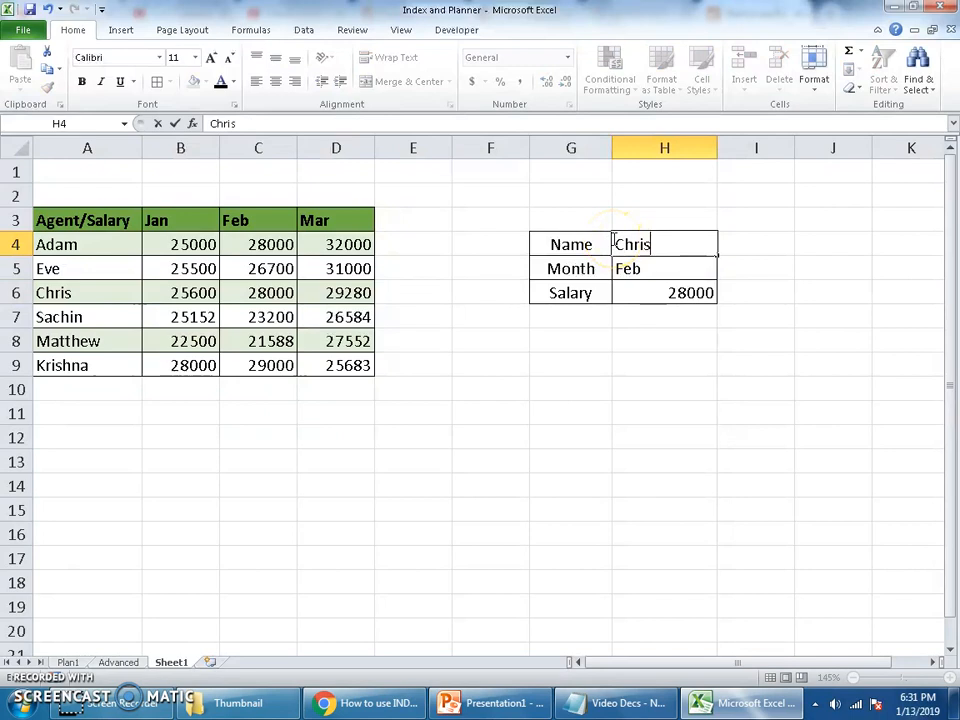
pyautogui.write('hris')
pyautogui.press('Return')
pyautogui.click(285, 293)
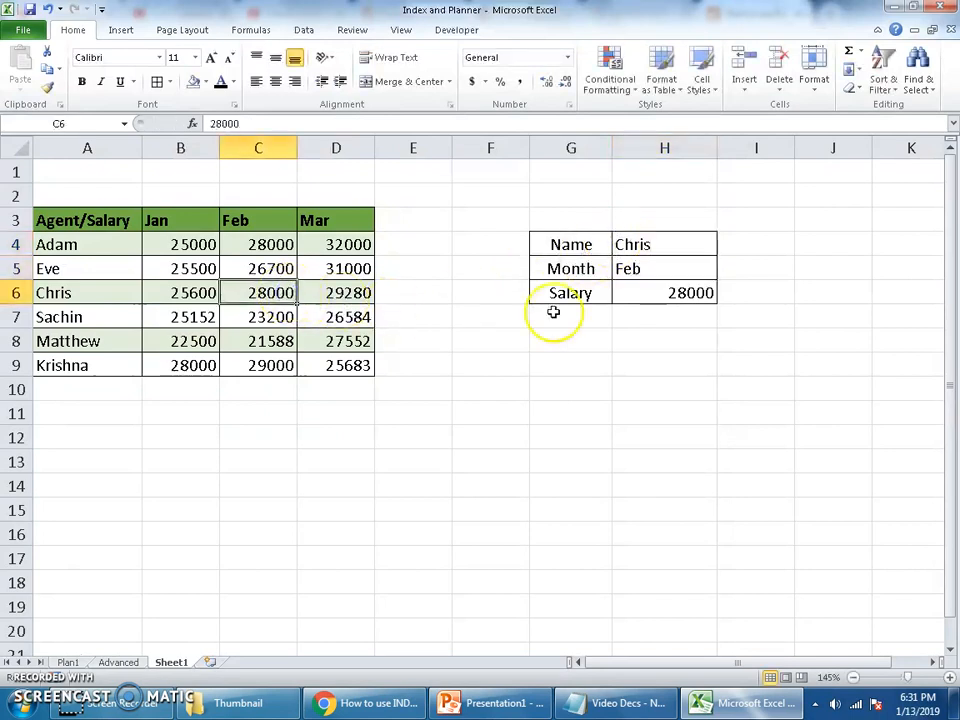
pyautogui.click(680, 291)
# - Enter the fourth agent's name in H4 and compare the salary in H6 with cell C7
pyautogui.click(657, 237)
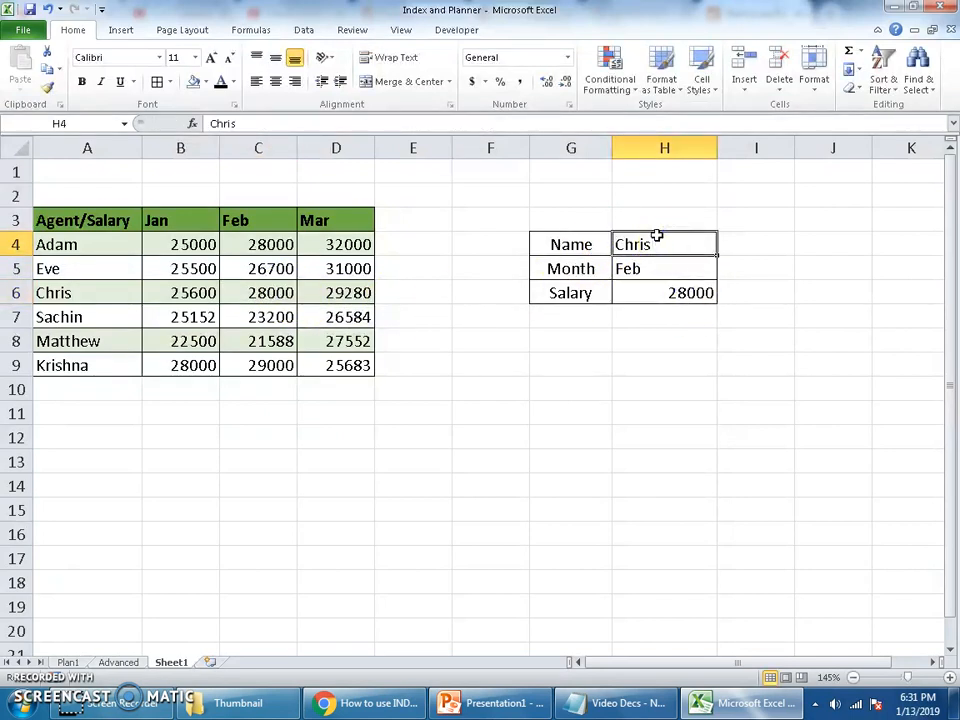
pyautogui.write('Sachi')
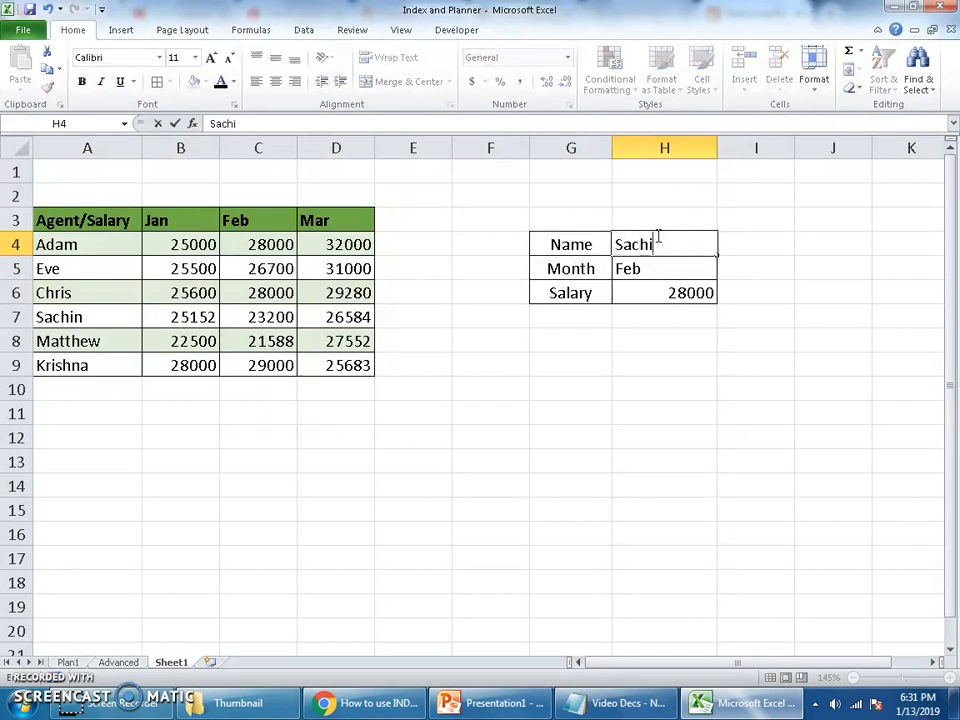
pyautogui.write('n')
pyautogui.press('Return')
pyautogui.click(275, 319)
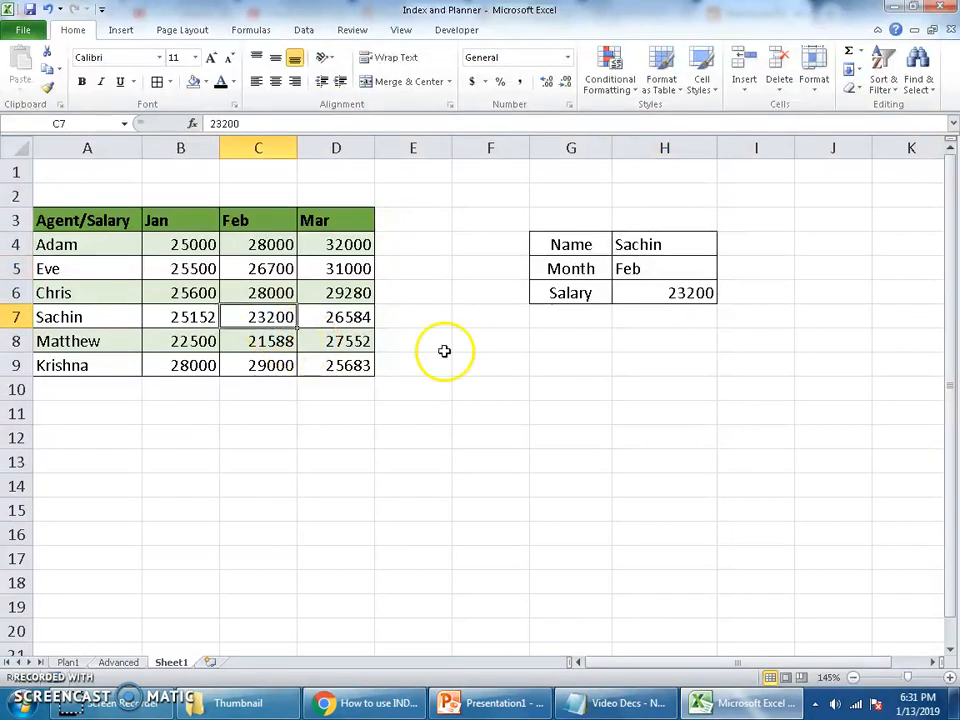
pyautogui.click(676, 292)
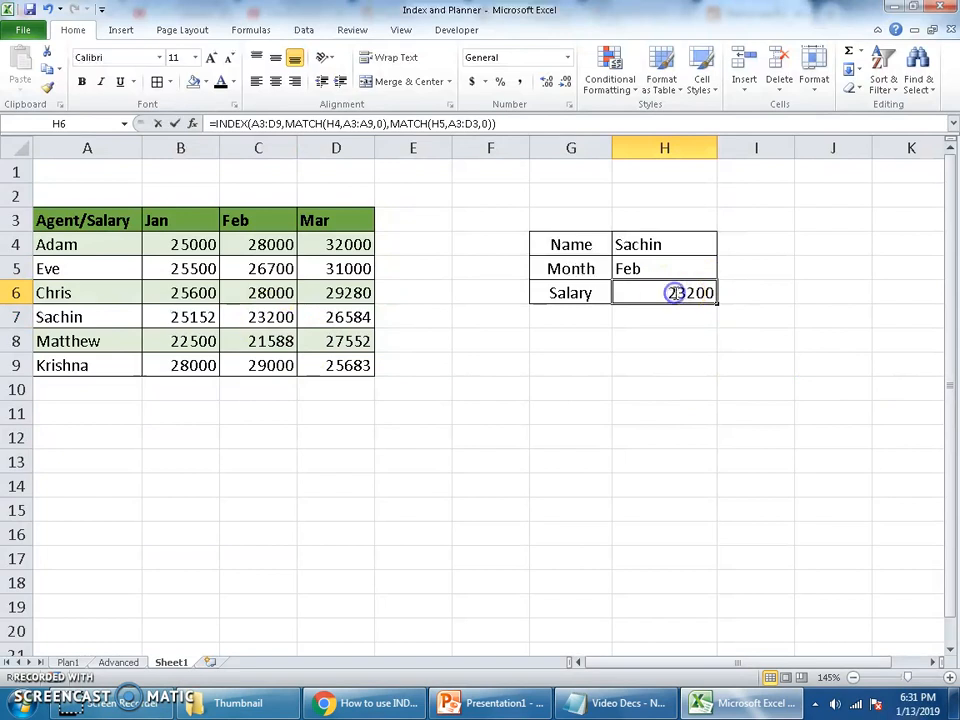
# - Review the row and column MATCH arguments inside the INDEX formula in H6, leaving the formula as it is
pyautogui.doubleClick(676, 292)
pyautogui.click(924, 664)
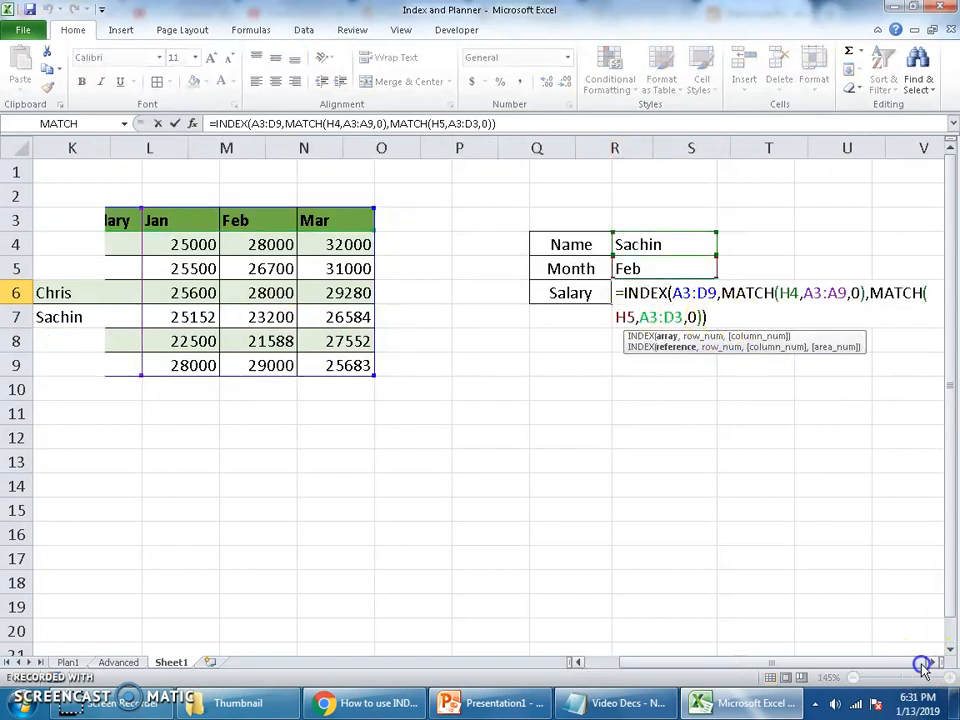
pyautogui.moveTo(895, 662); pyautogui.dragTo(775, 668)
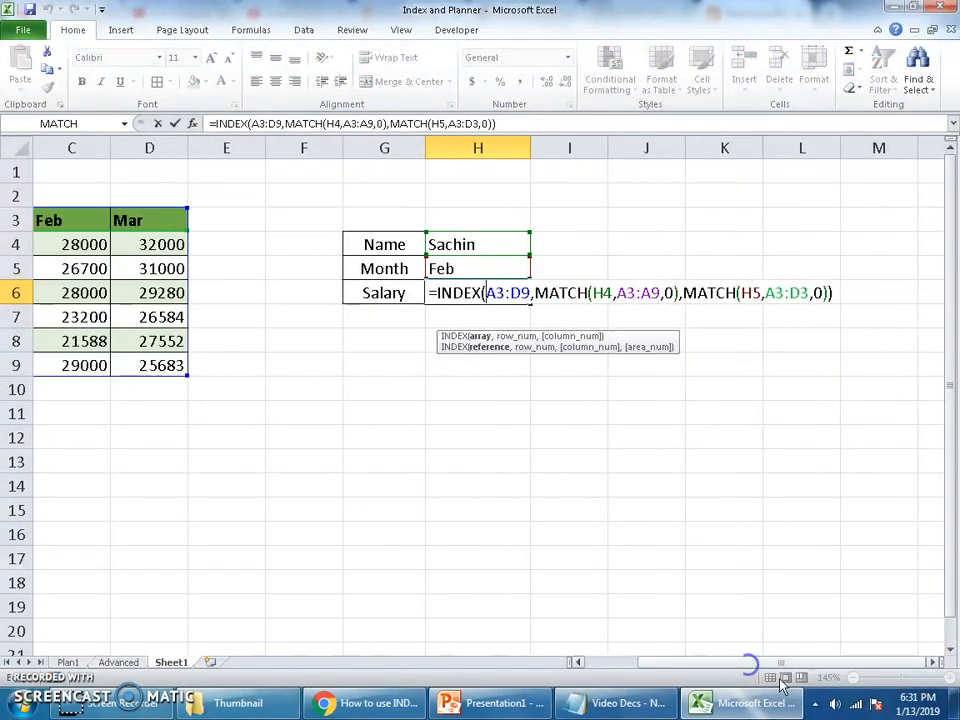
pyautogui.click(579, 664)
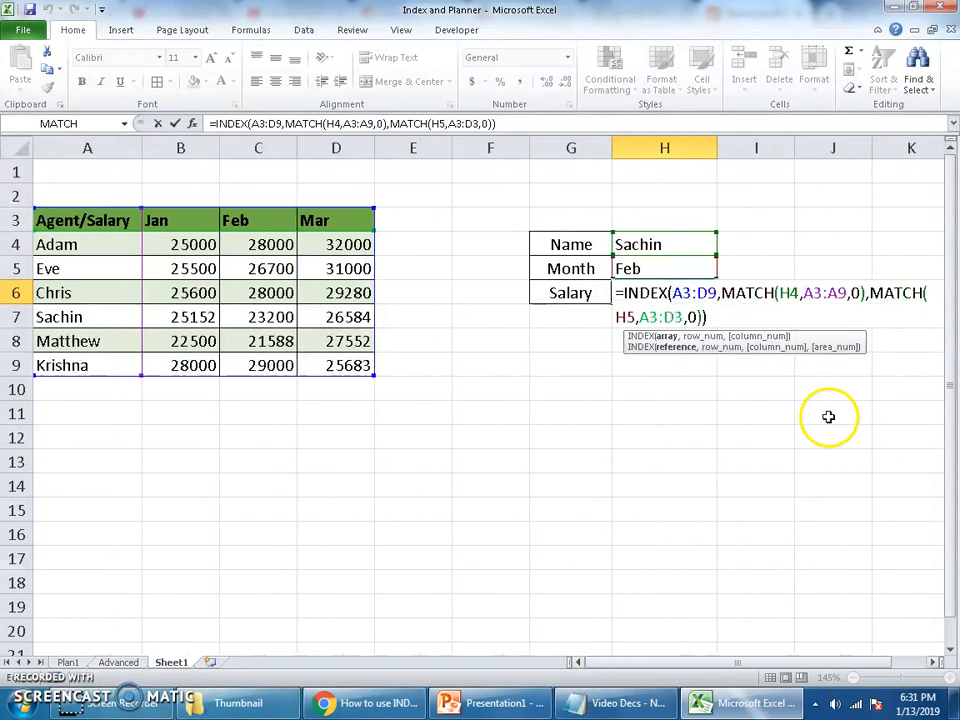
pyautogui.click(934, 662)
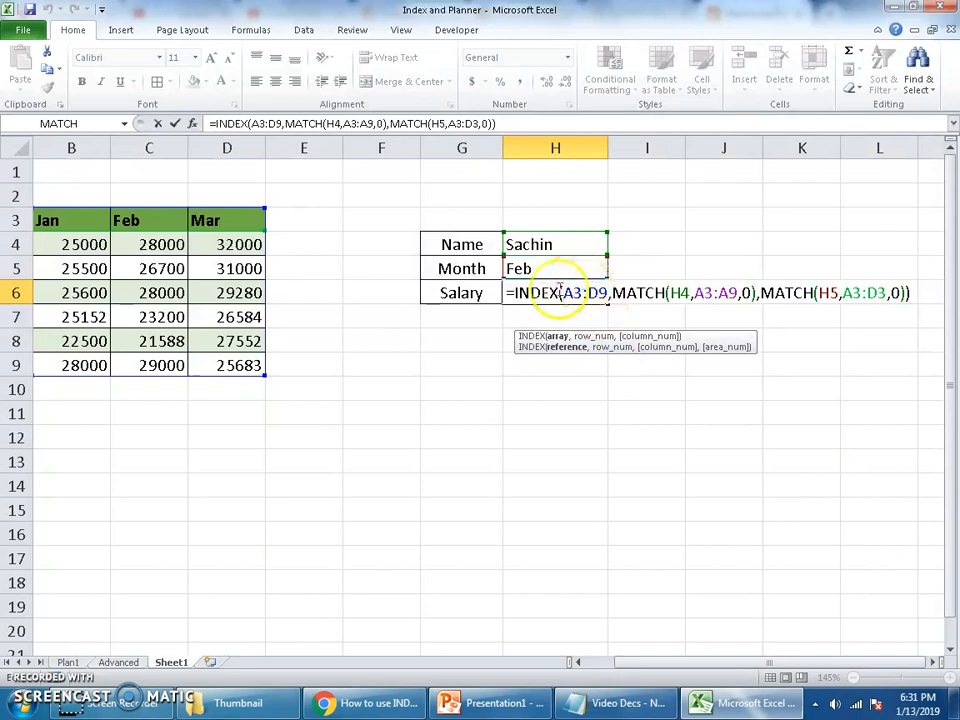
pyautogui.moveTo(586, 307); pyautogui.dragTo(765, 295)
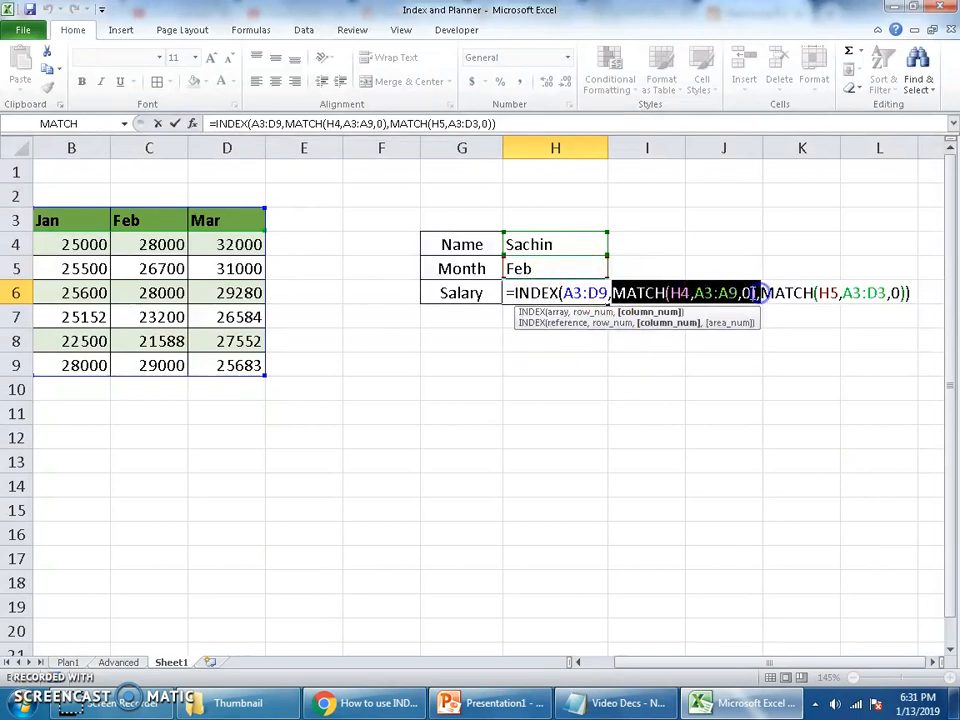
pyautogui.moveTo(762, 292); pyautogui.dragTo(908, 293)
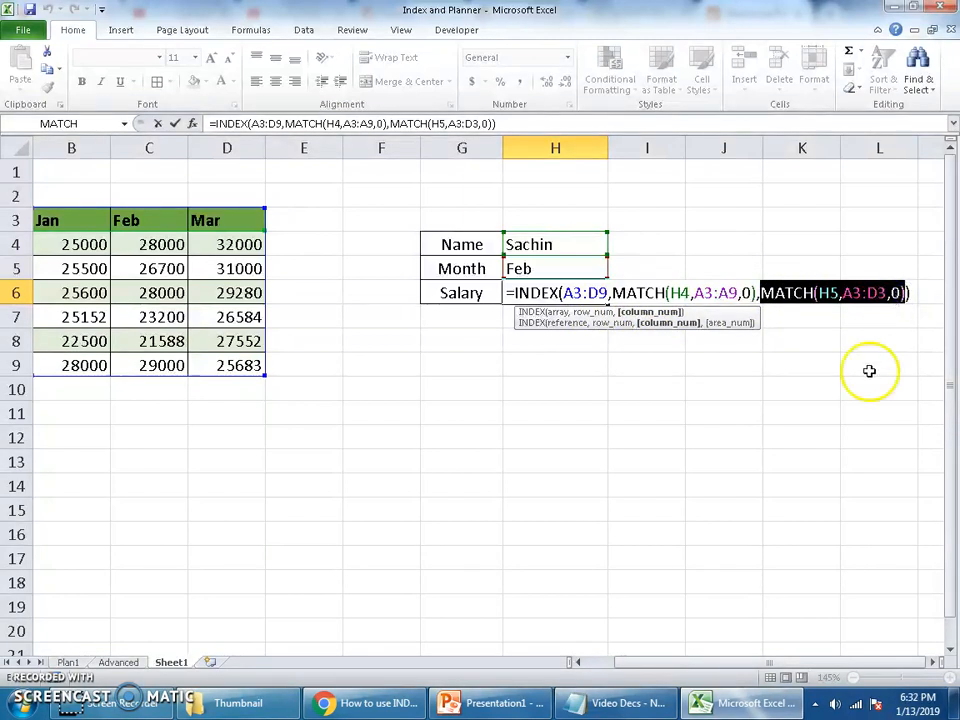
pyautogui.moveTo(686, 664); pyautogui.dragTo(648, 664)
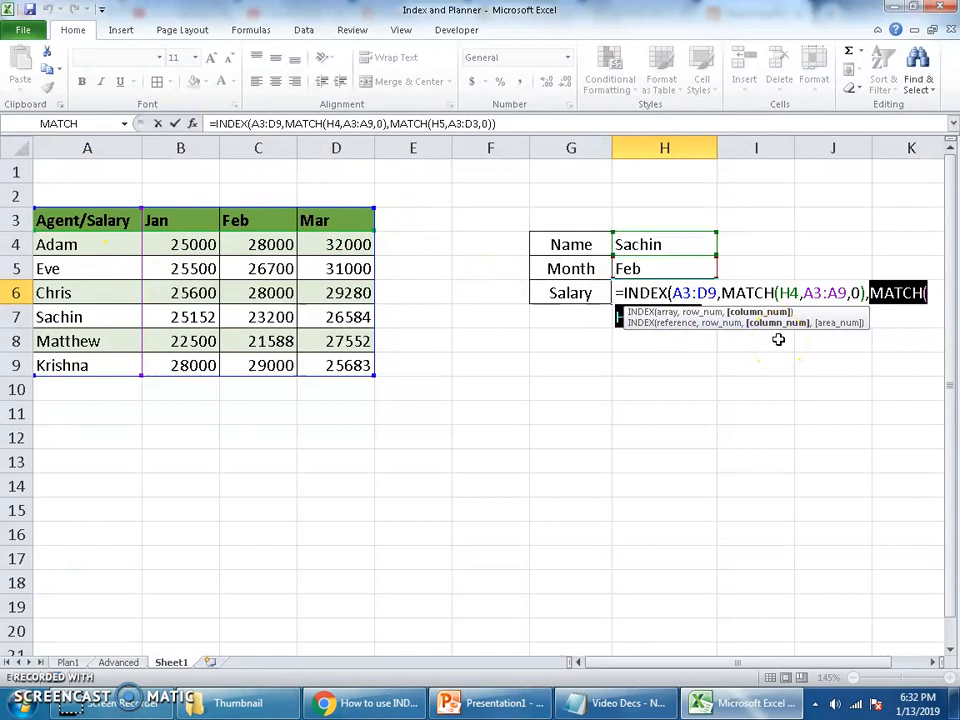
pyautogui.press('Return')
pyautogui.press('Up')
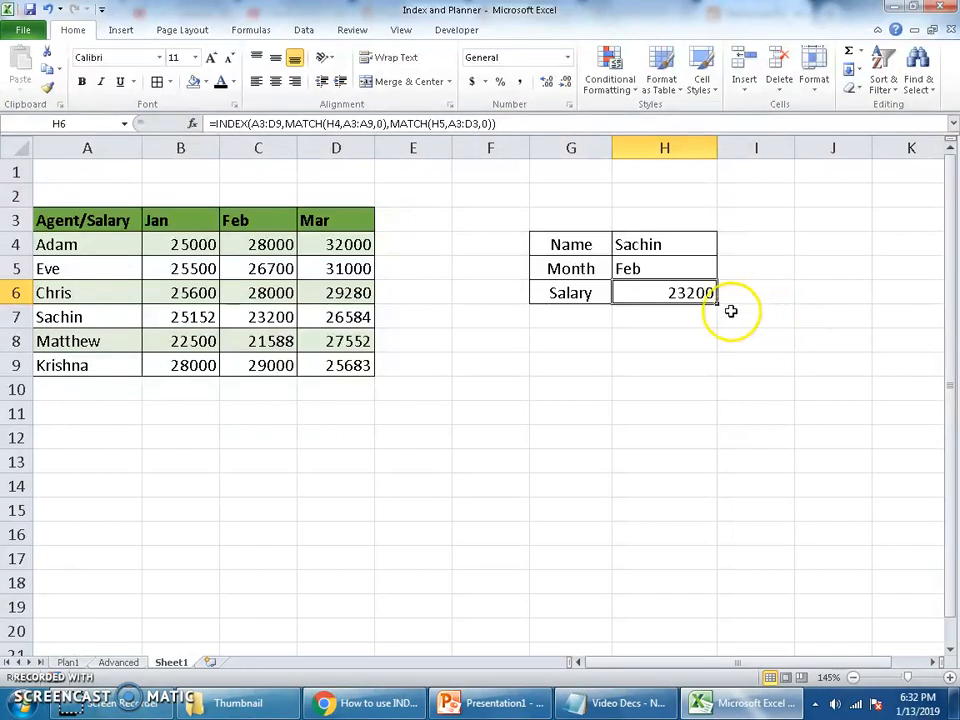
# - Enter =MATCH(H4,A3:A9,0) in H7 to return the agent's row position, and center the cell
pyautogui.click(690, 317)
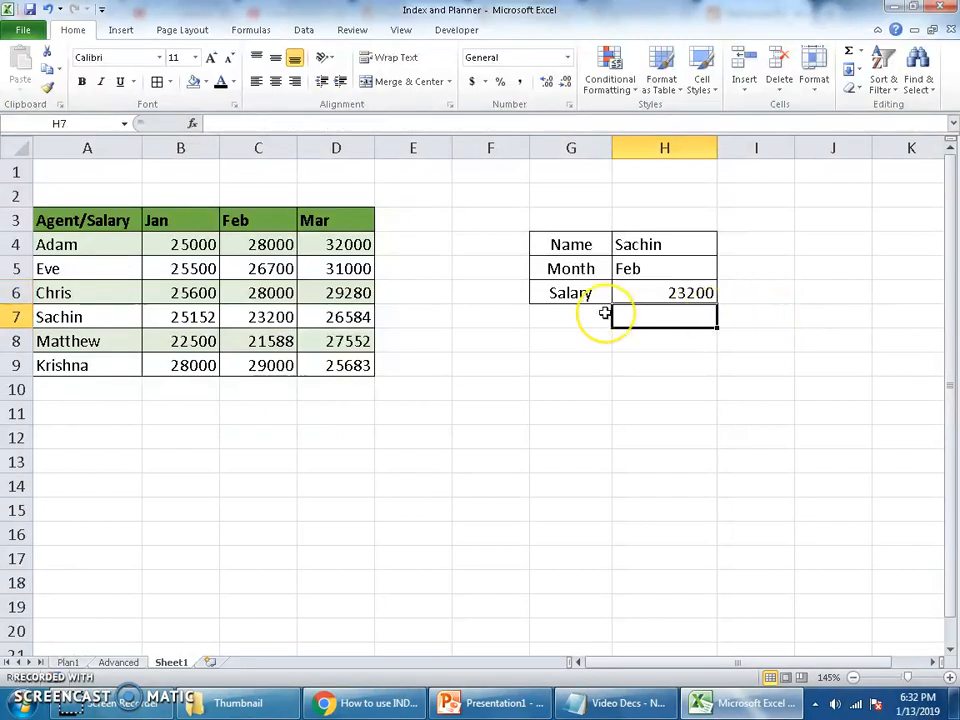
pyautogui.write('ma')
pyautogui.press('BackSpace')
pyautogui.press('BackSpace')
pyautogui.write('=')
pyautogui.press('BackSpace')
pyautogui.write('=mat')
pyautogui.press('Tab')
pyautogui.click(669, 242)
pyautogui.write(',')
pyautogui.moveTo(118, 222); pyautogui.dragTo(119, 364)
pyautogui.write(',0')
pyautogui.press('Return')
pyautogui.click(275, 81)
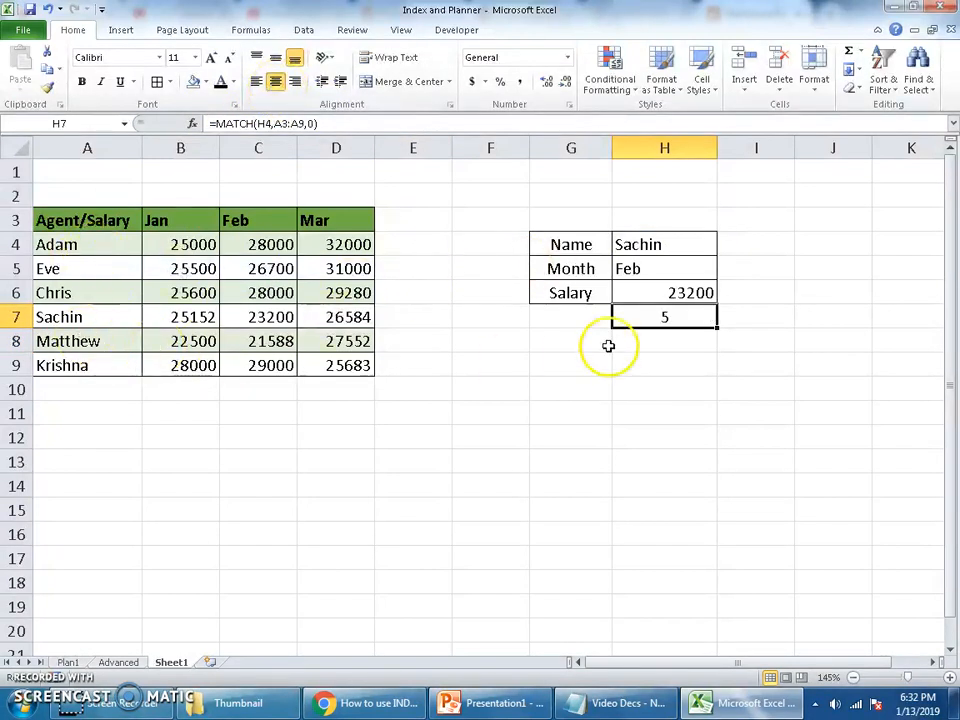
# - Enter =MATCH(H5,A3:D3,0) in H8 to return the month's column position within the header row
pyautogui.click(700, 343)
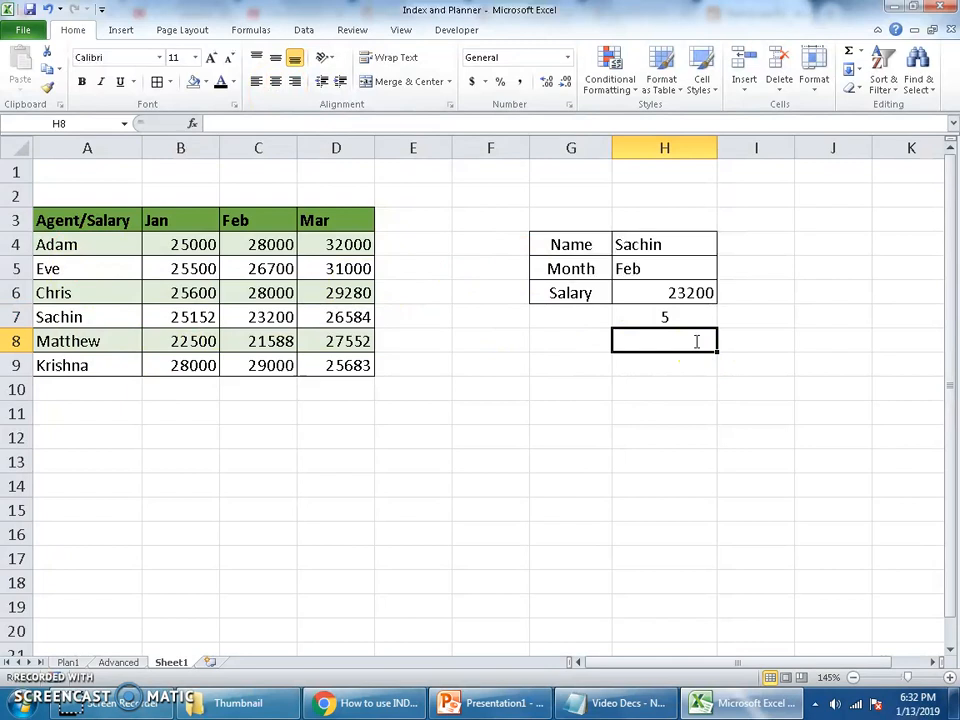
pyautogui.write('=a')
pyautogui.press('BackSpace')
pyautogui.write('ma')
pyautogui.press('Tab')
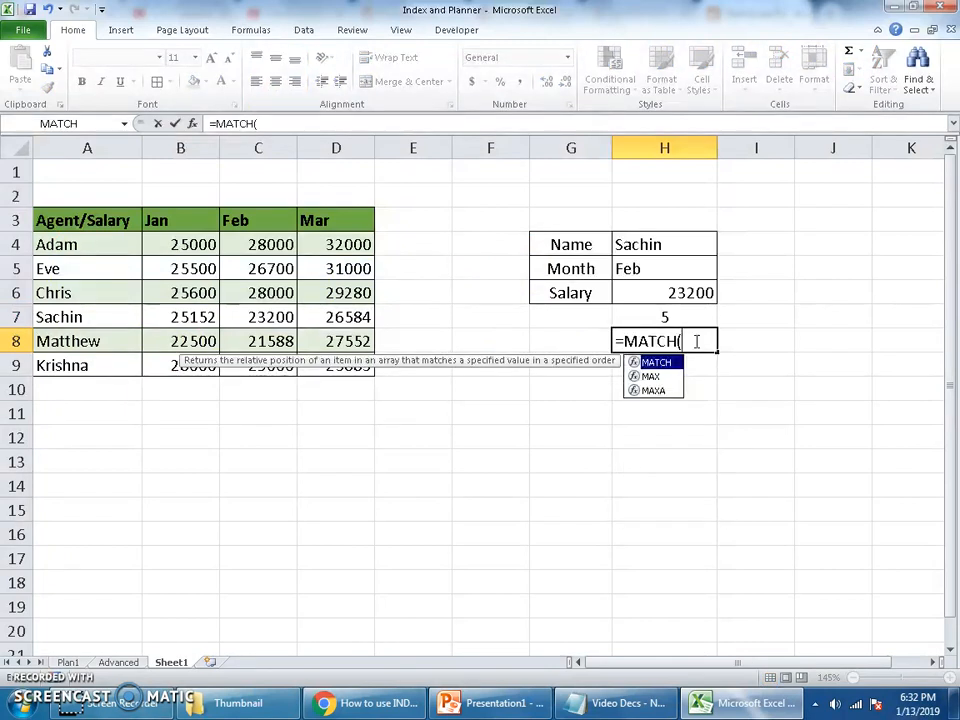
pyautogui.click(672, 264)
pyautogui.write(',')
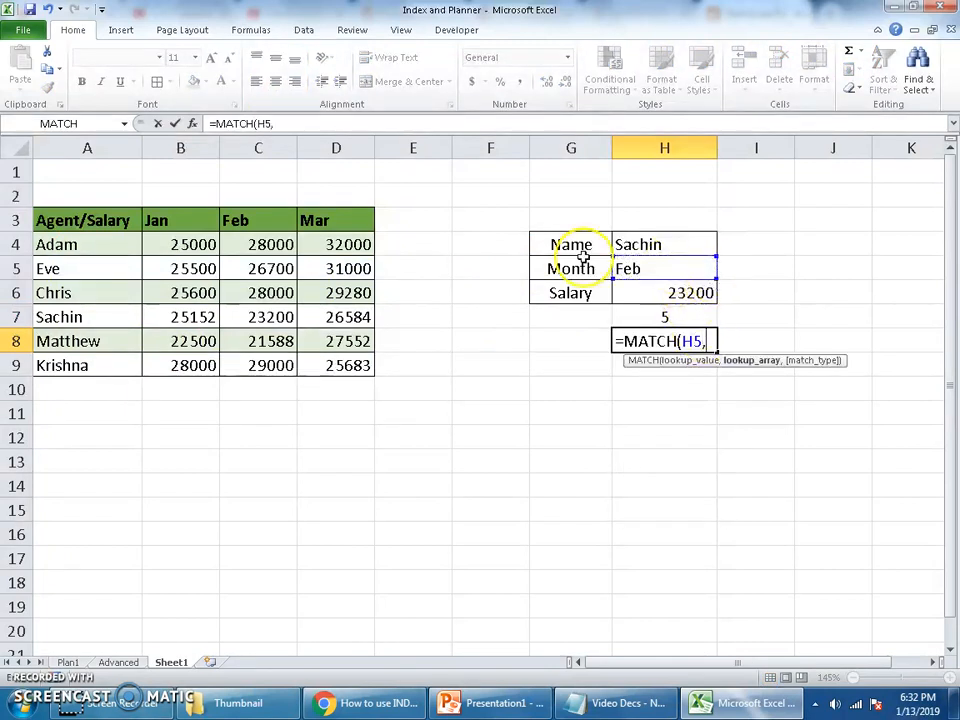
pyautogui.moveTo(135, 221); pyautogui.dragTo(385, 223)
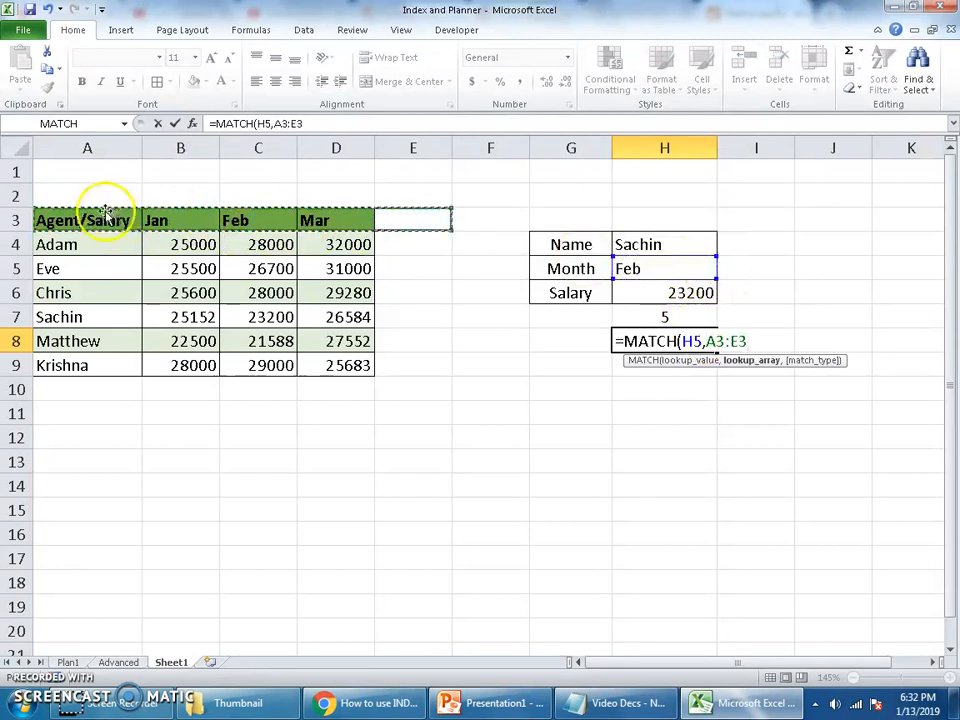
pyautogui.moveTo(111, 221); pyautogui.dragTo(350, 221)
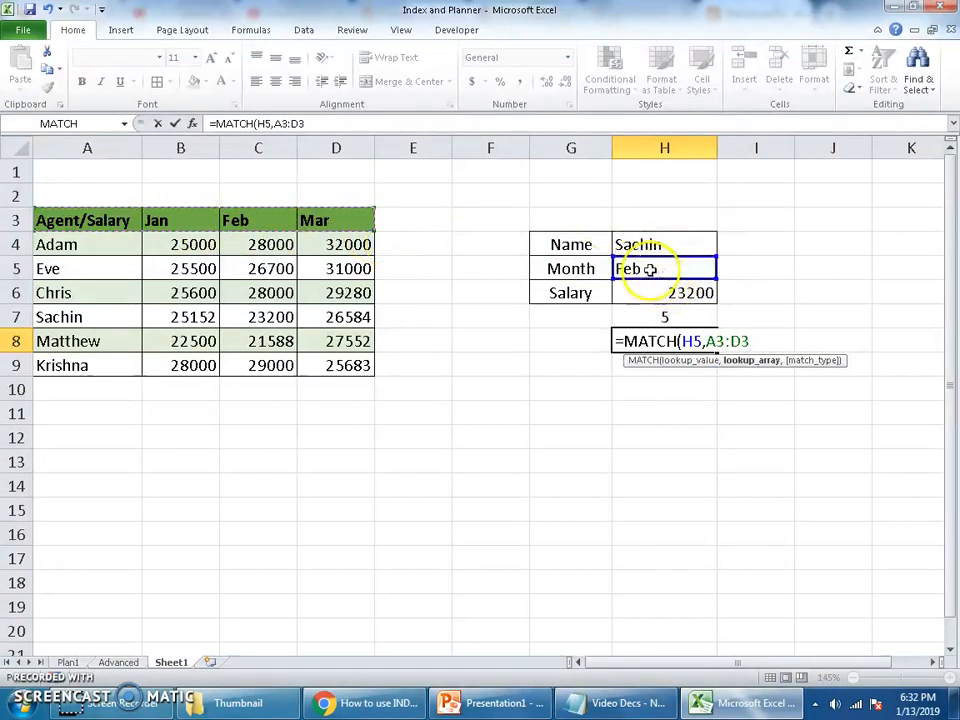
pyautogui.write(',')
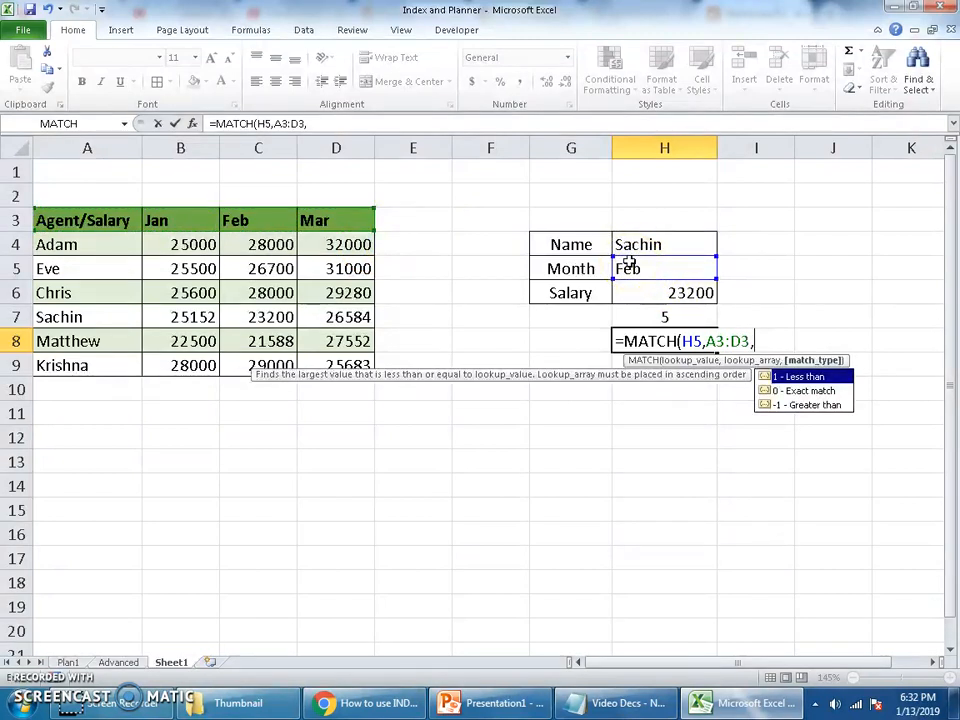
pyautogui.write('0')
pyautogui.press('Return')
pyautogui.press('Up')
# - Center the two MATCH results in H7:H8
pyautogui.click(697, 319)
pyautogui.moveTo(697, 319); pyautogui.dragTo(700, 340)
pyautogui.click(294, 81)
pyautogui.click(701, 364)
pyautogui.click(274, 81)
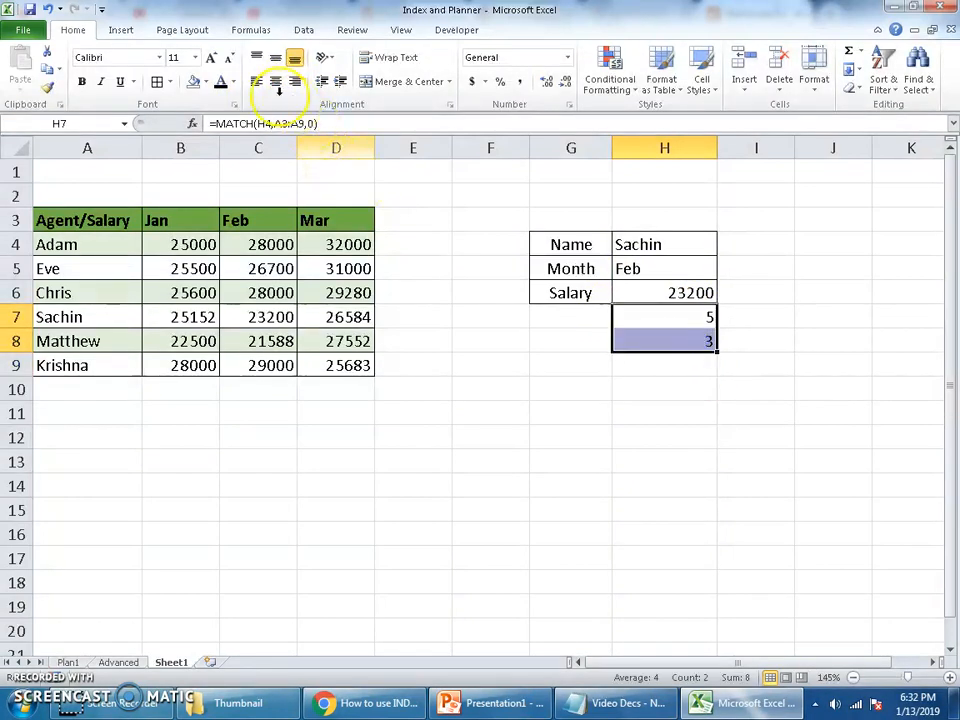
# - Enter =INDEX(A3:D9,5,3) in H9, using the row and column numbers from H7 and H8 as fixed arguments
pyautogui.click(645, 364)
pyautogui.write('in')
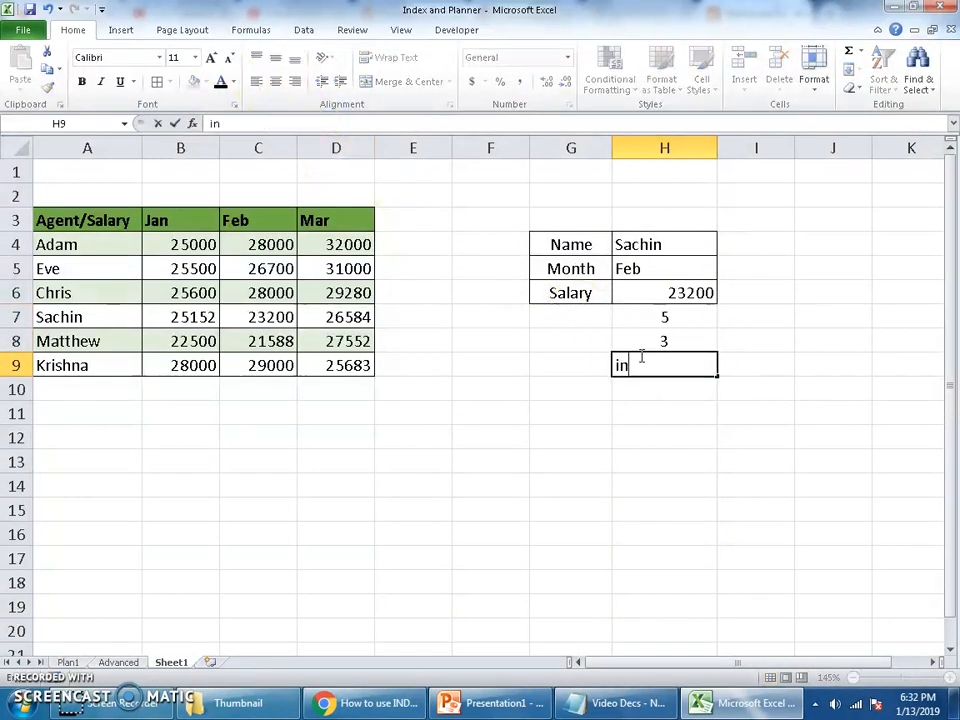
pyautogui.write('=ind')
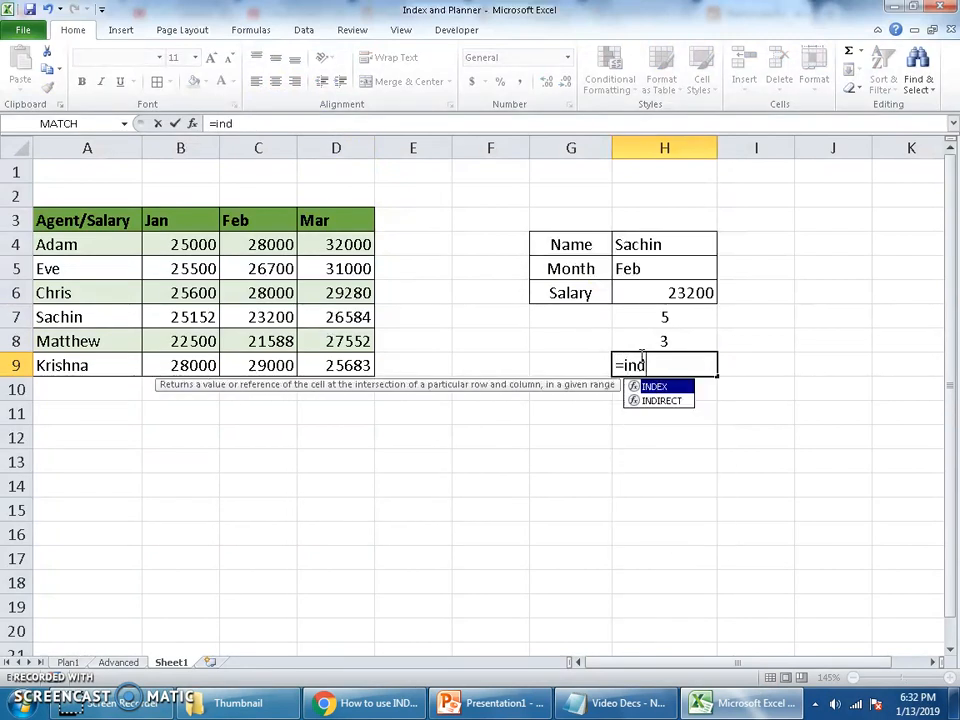
pyautogui.press('Tab')
pyautogui.moveTo(137, 231); pyautogui.dragTo(356, 364)
pyautogui.write(',')
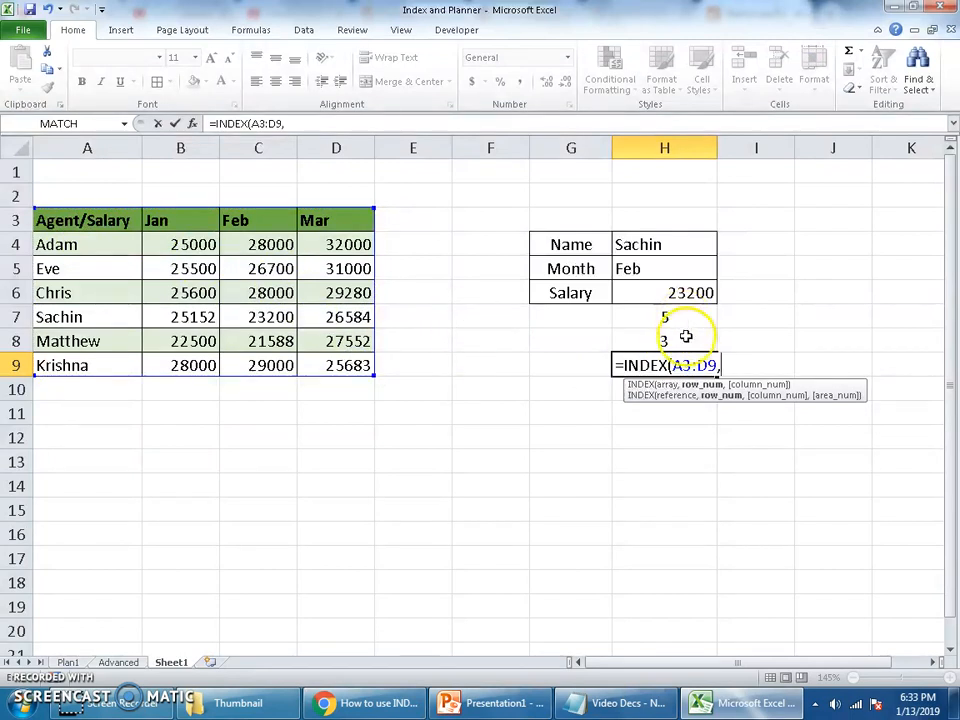
pyautogui.write('5,')
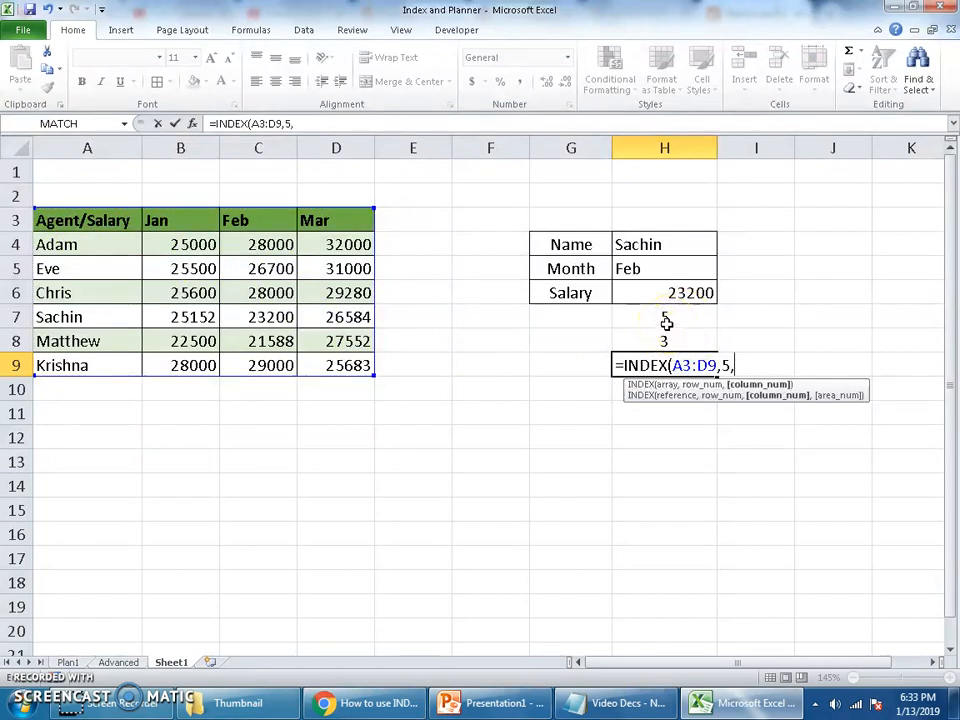
pyautogui.write('3')
pyautogui.press('Return')
pyautogui.press('Up')
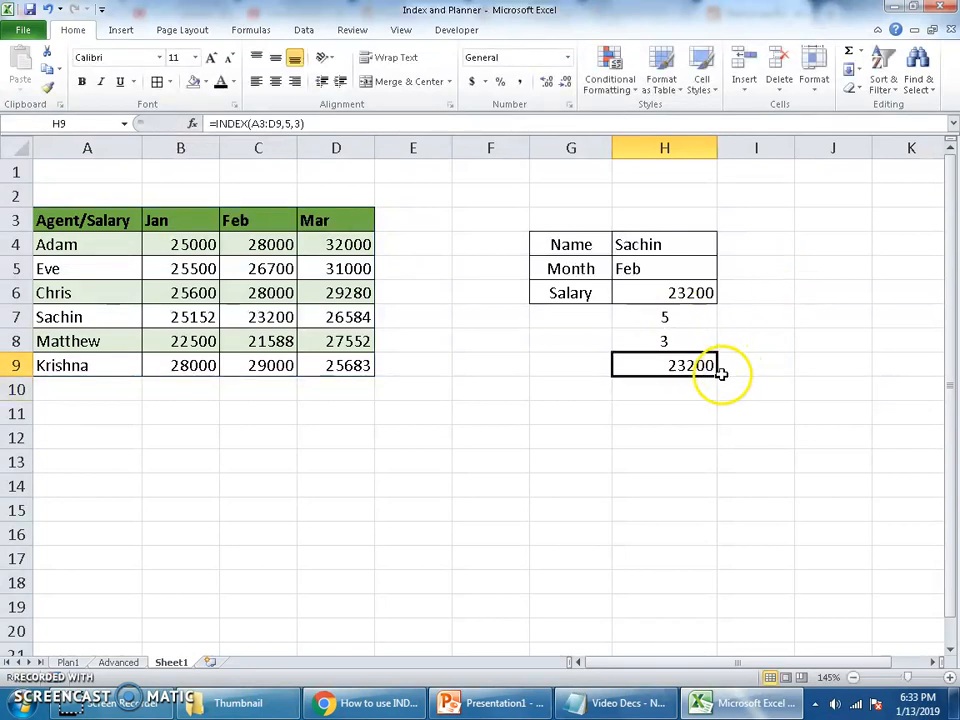
# - Examine the two nested MATCH functions in the H6 formula against the fixed row and column numbers used in H9
pyautogui.click(676, 293)
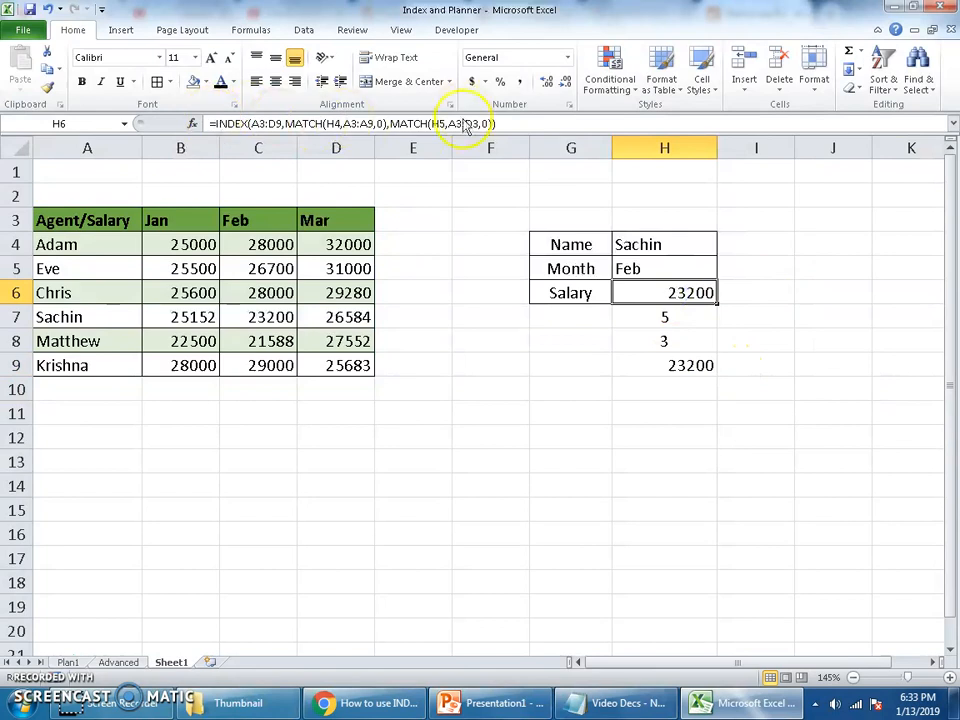
pyautogui.moveTo(286, 123); pyautogui.dragTo(514, 123)
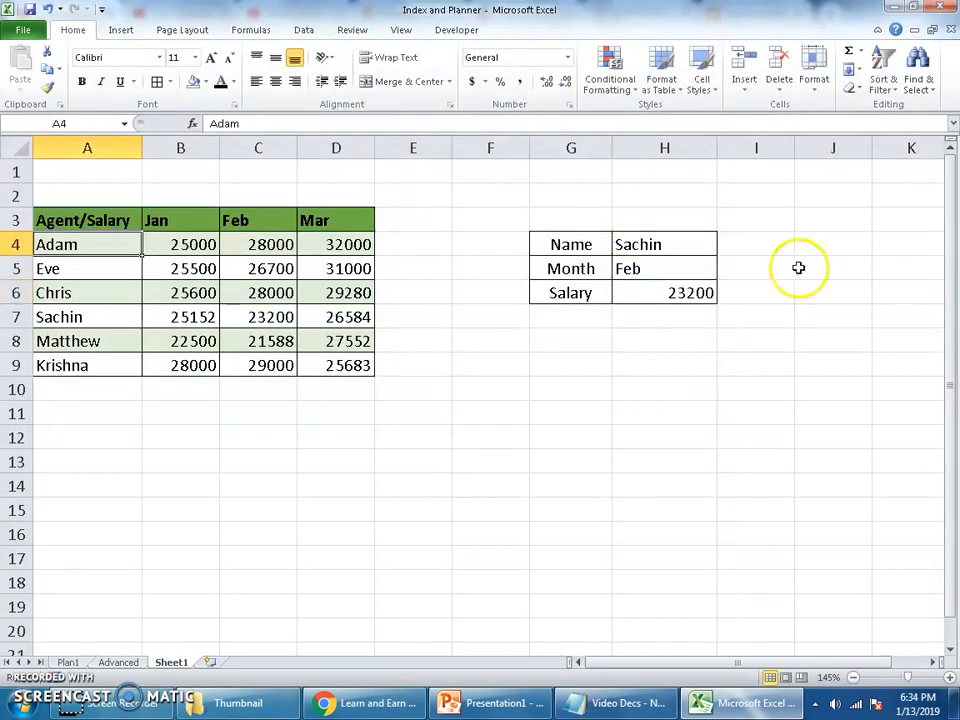
pyautogui.moveTo(672, 320); pyautogui.dragTo(695, 399)
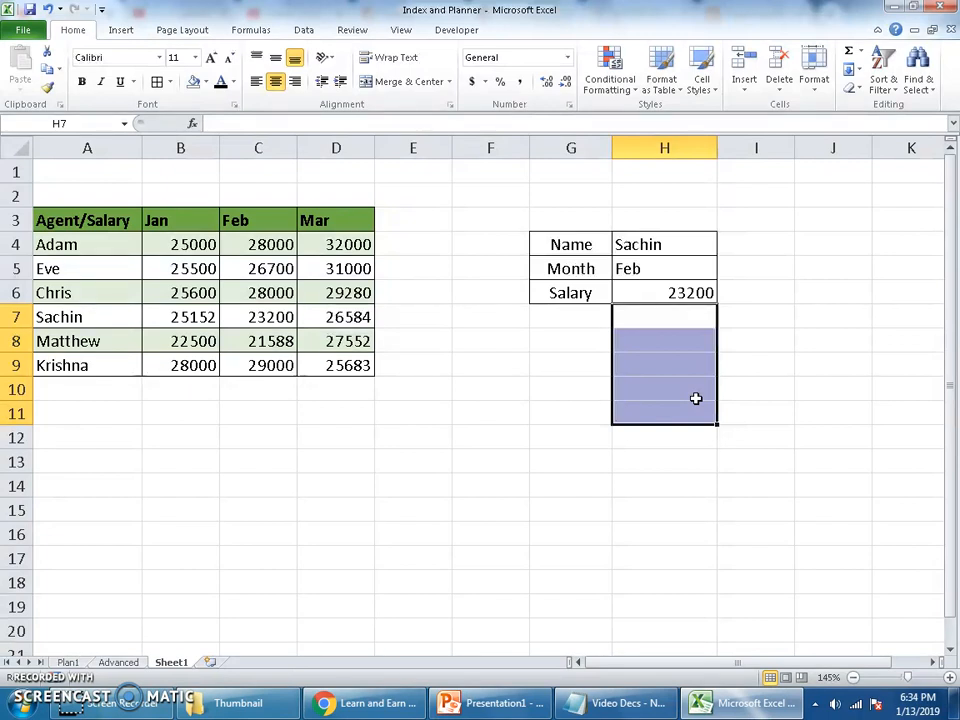
pyautogui.click(125, 220)
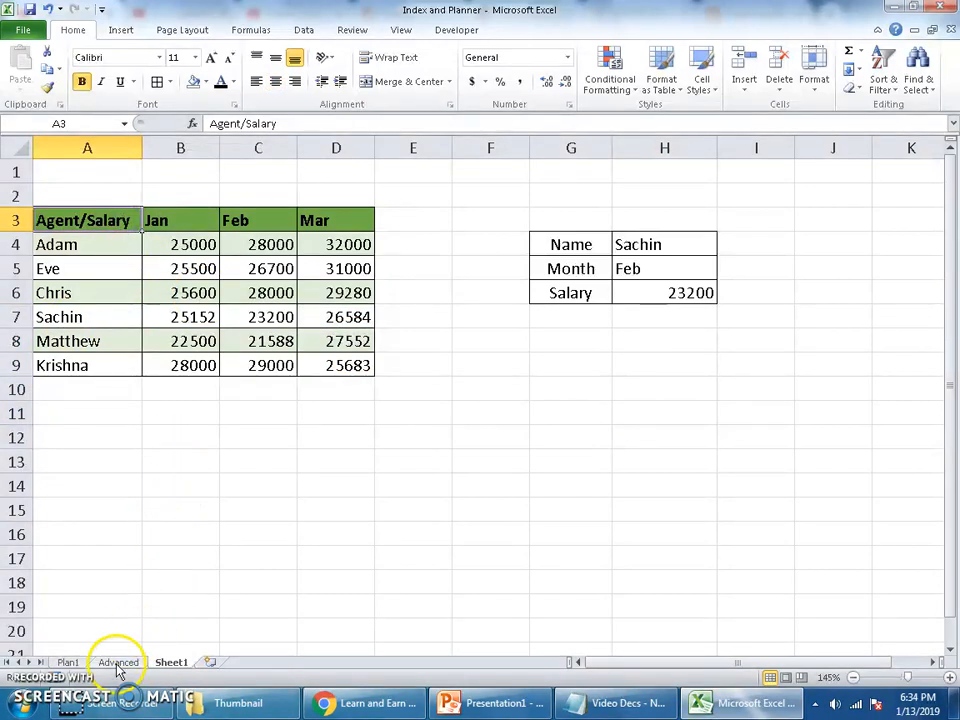
# - Switch to Chrome to view the uploaded videos of the Learn and Earn YouTube channel
pyautogui.click(362, 705)
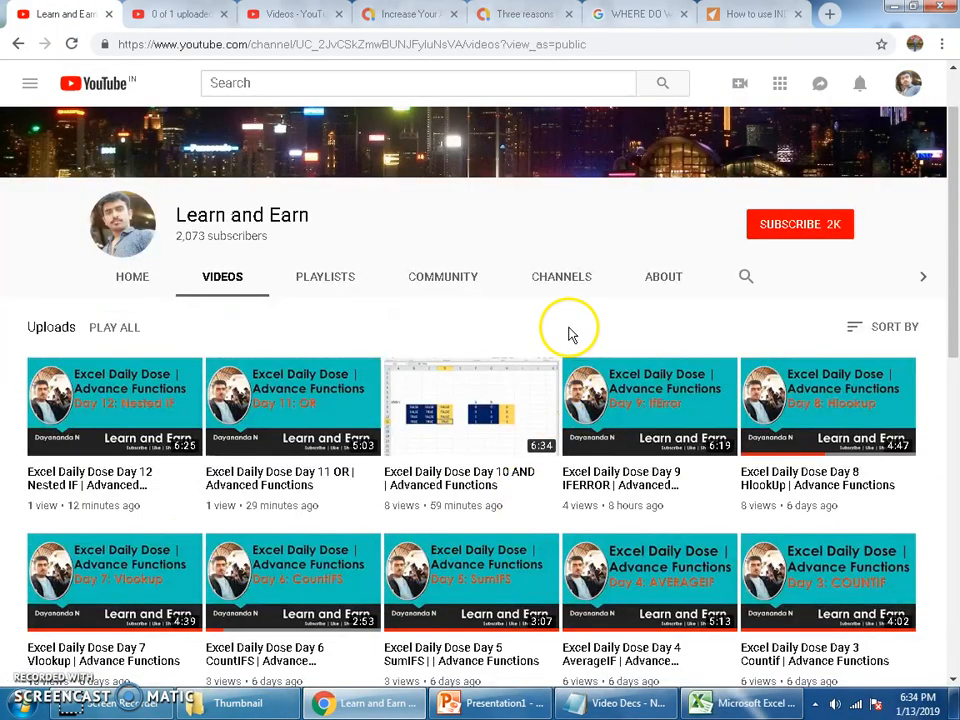